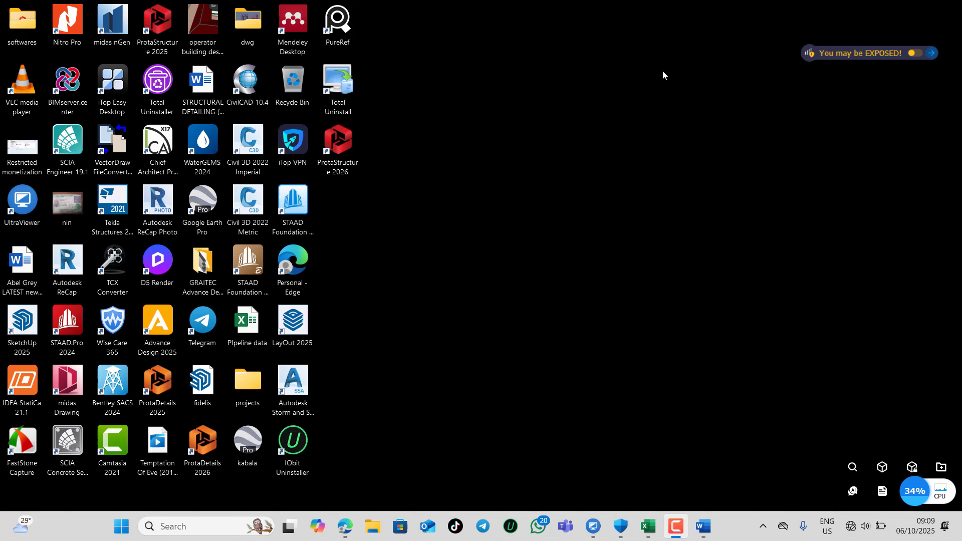
# Go to the desktop, search Windows for 'google', and launch Google Earth Pro.
pyautogui.hotkey('alt', 'Tab')
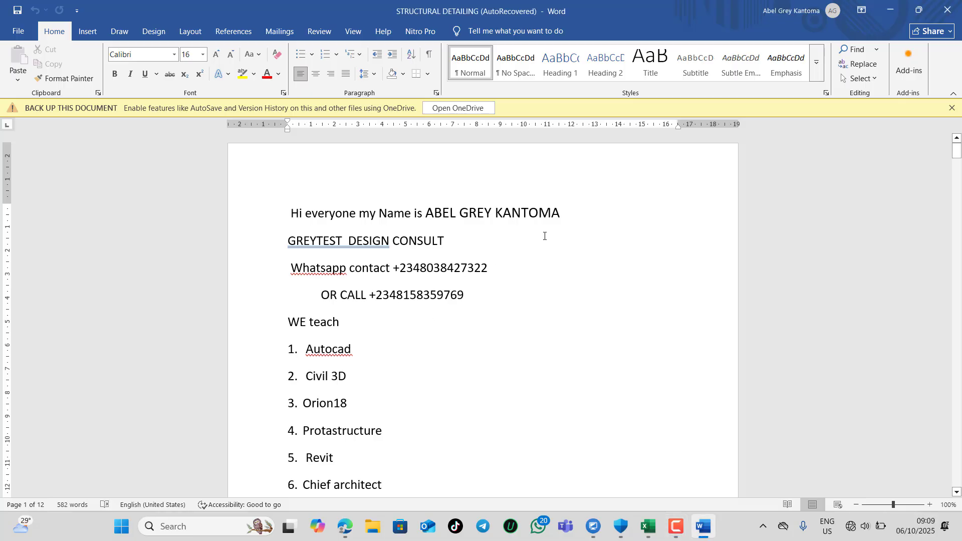
pyautogui.press('super+d')
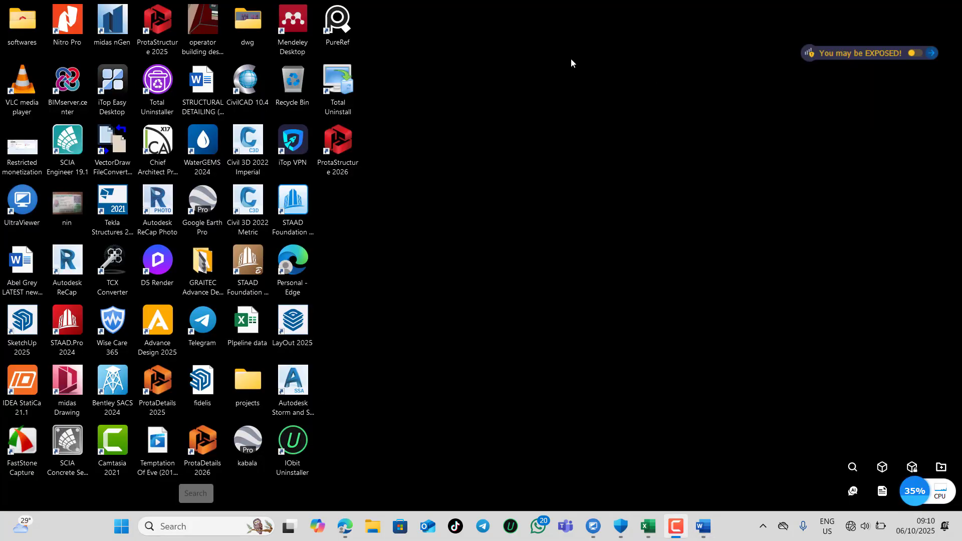
pyautogui.click(195, 522)
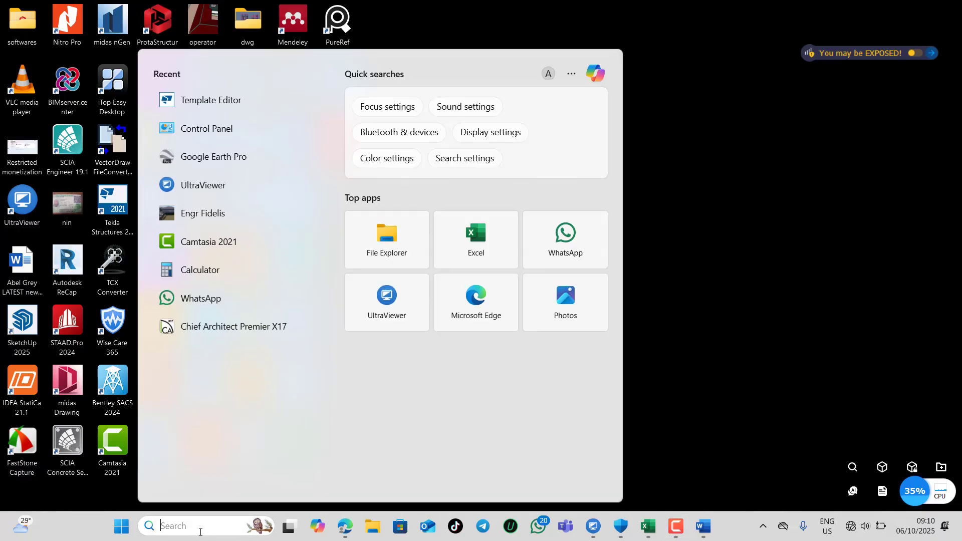
pyautogui.write('google')
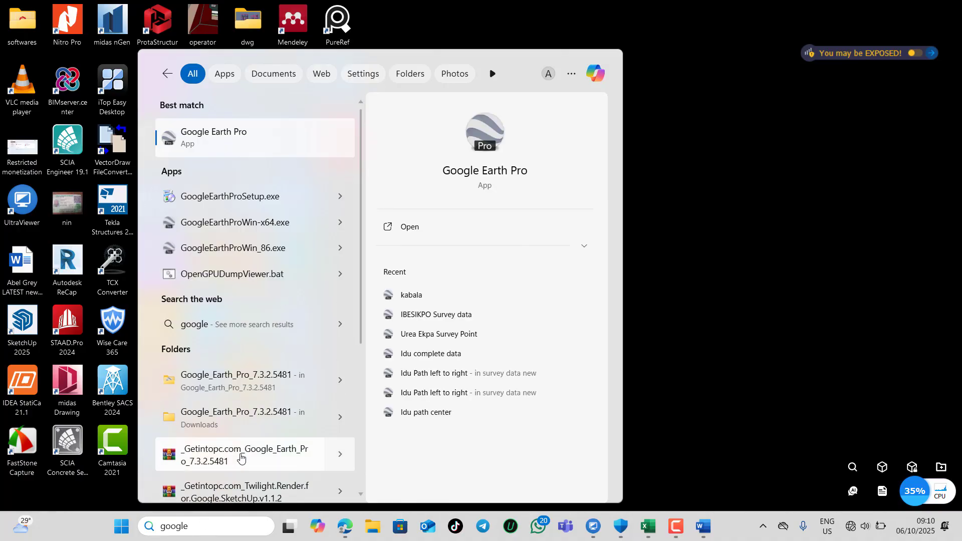
pyautogui.click(307, 149)
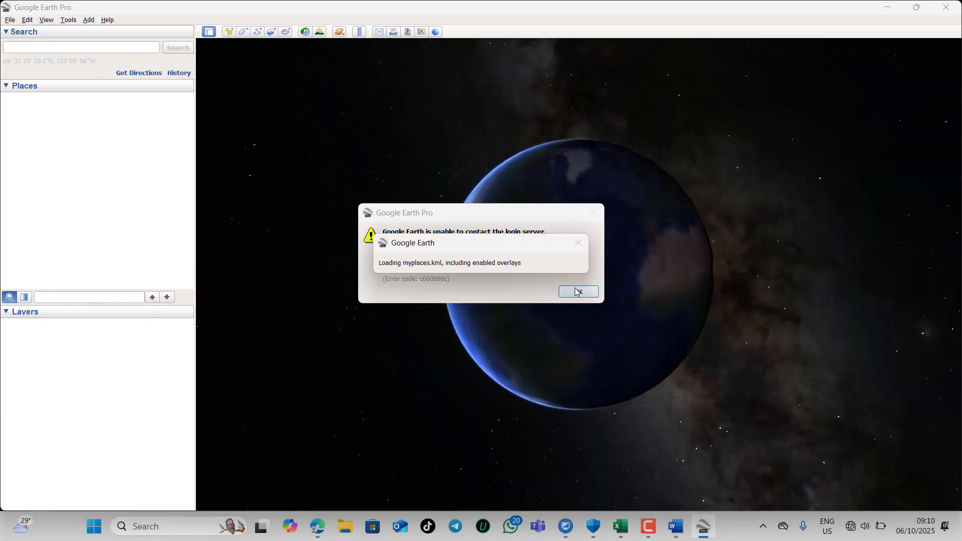
# Dismiss the login error and search 'ahmadu bello stadium kaduna' to fly to the stadium.
pyautogui.click(578, 292)
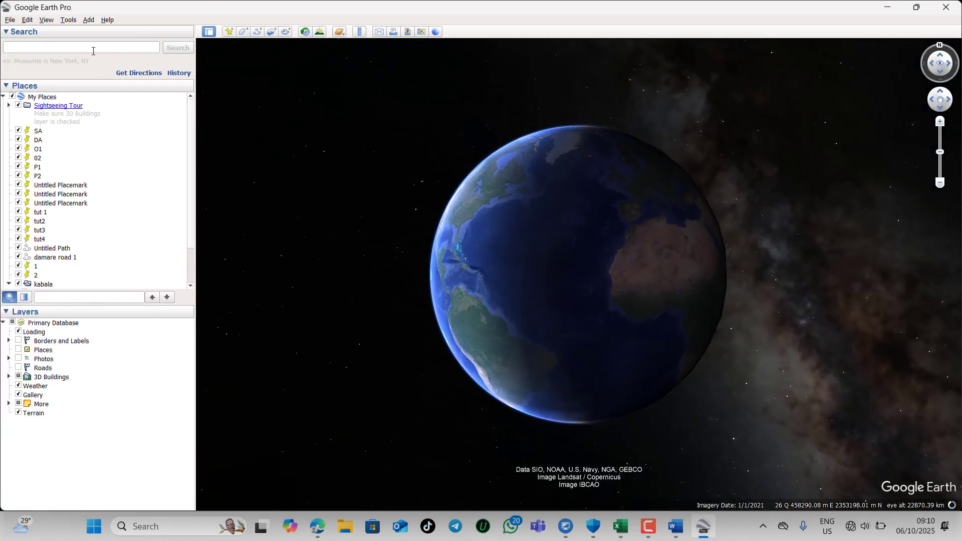
pyautogui.write('ahm')
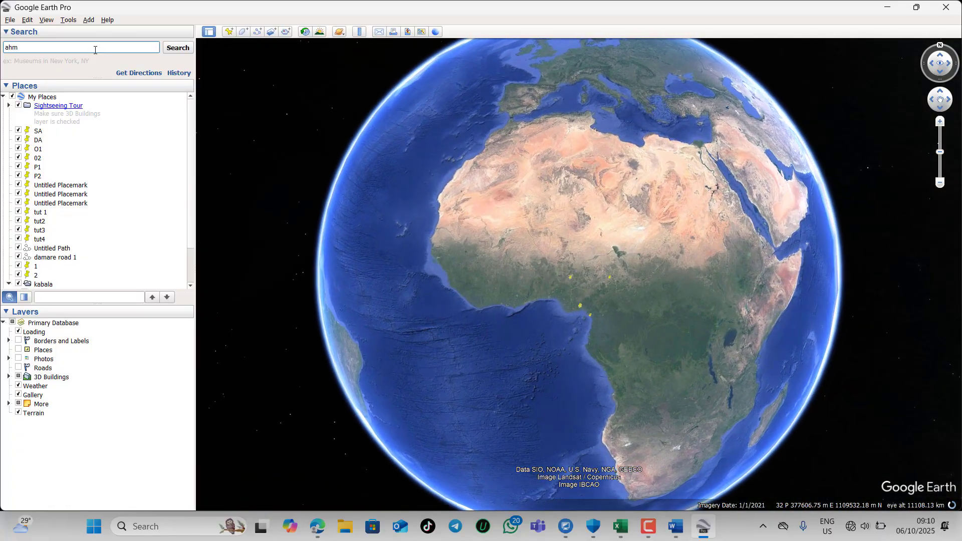
pyautogui.press('BackSpace')
pyautogui.write('mad')
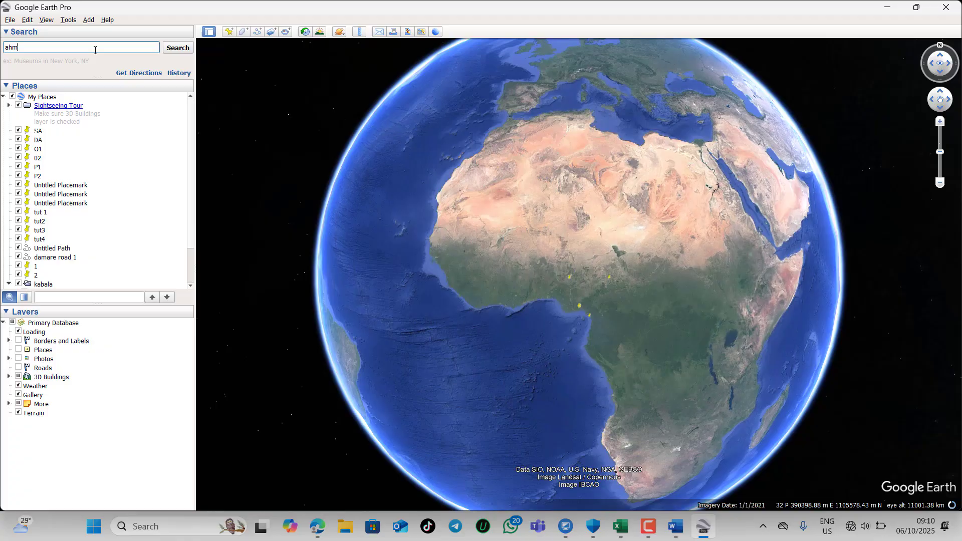
pyautogui.write('u bel')
pyautogui.write('lo sta')
pyautogui.write('dium ')
pyautogui.write('j')
pyautogui.write('kaduna')
pyautogui.click(180, 48)
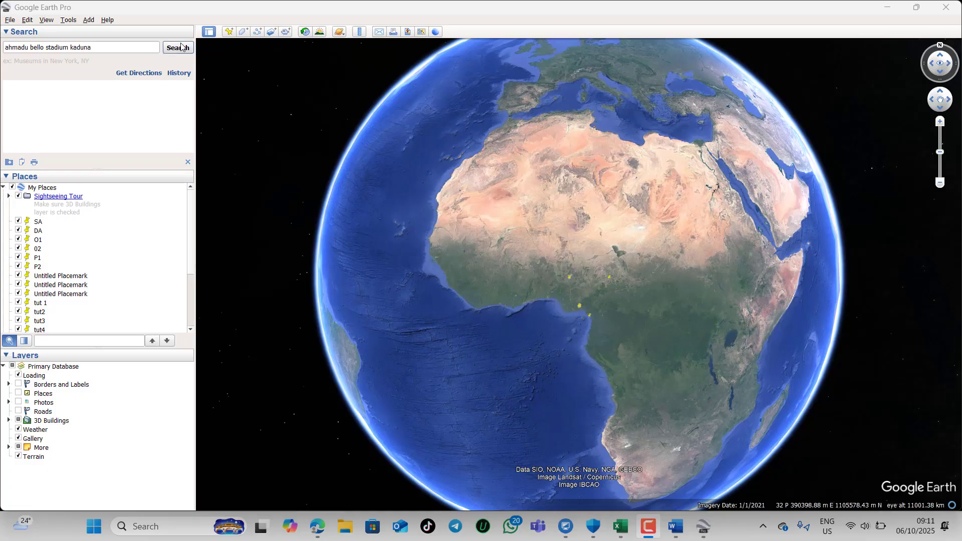
pyautogui.click(279, 82)
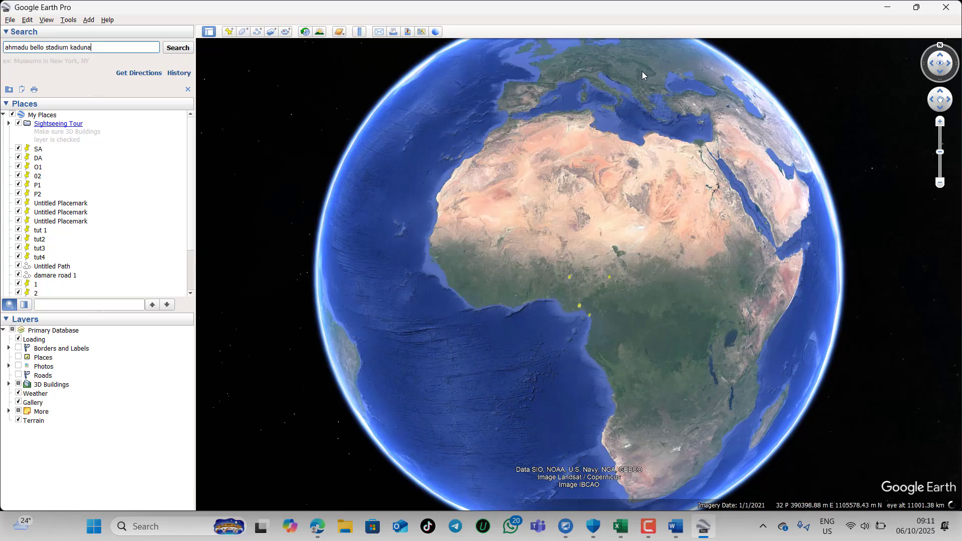
pyautogui.press('Return')
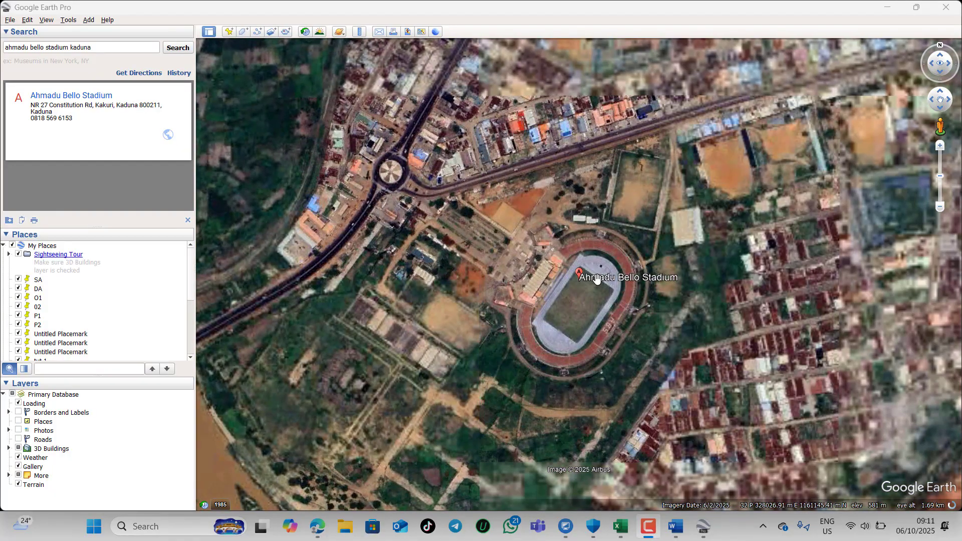
# Zoom in and out around the stadium to frame the roundabout and the main road west of it.
pyautogui.scroll(2, 591, 280)
pyautogui.scroll(3, 596, 279)
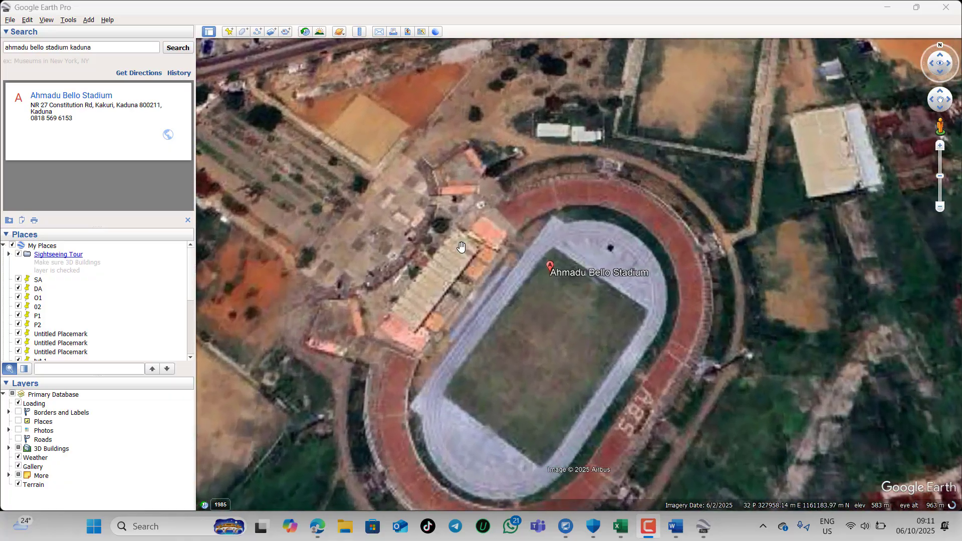
pyautogui.scroll(-5, 624, 299)
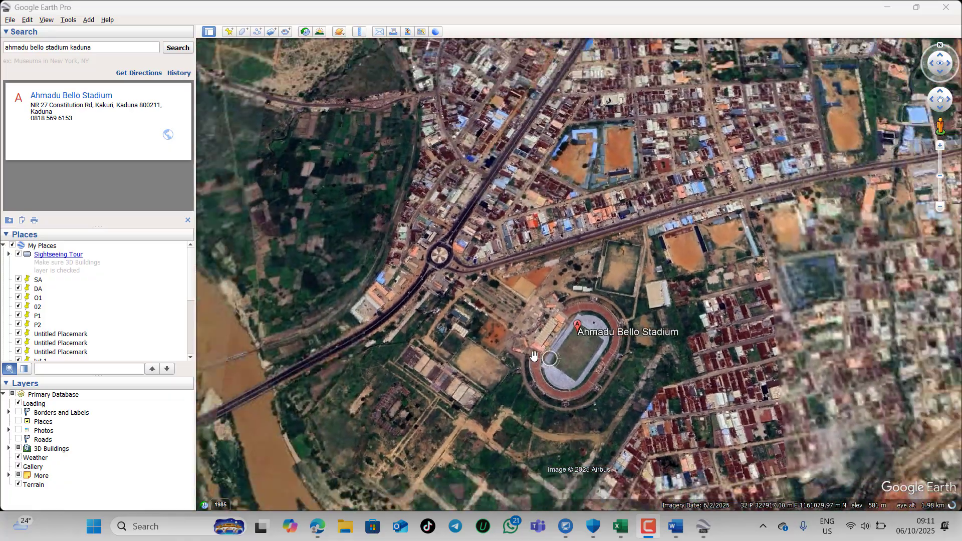
pyautogui.scroll(-3, 474, 330)
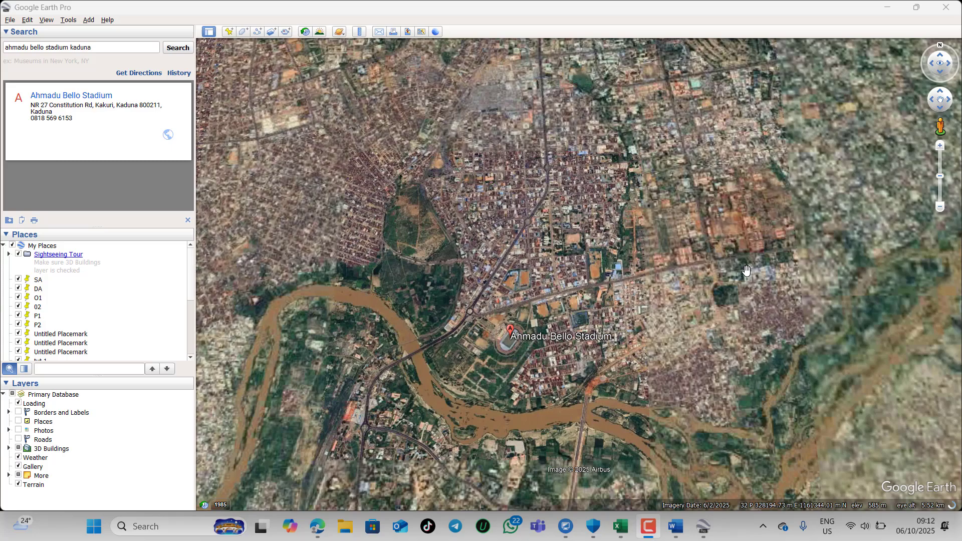
pyautogui.scroll(5, 747, 270)
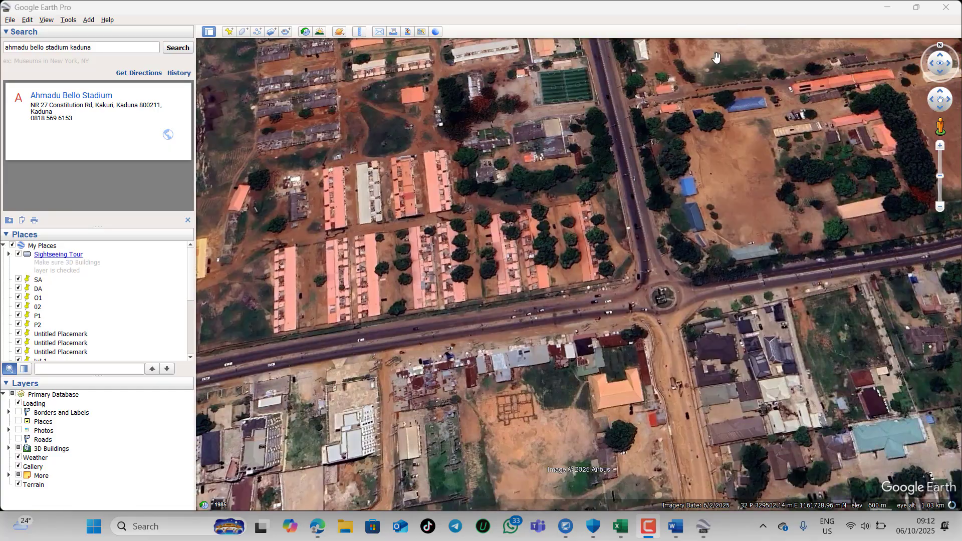
pyautogui.scroll(-2, 733, 292)
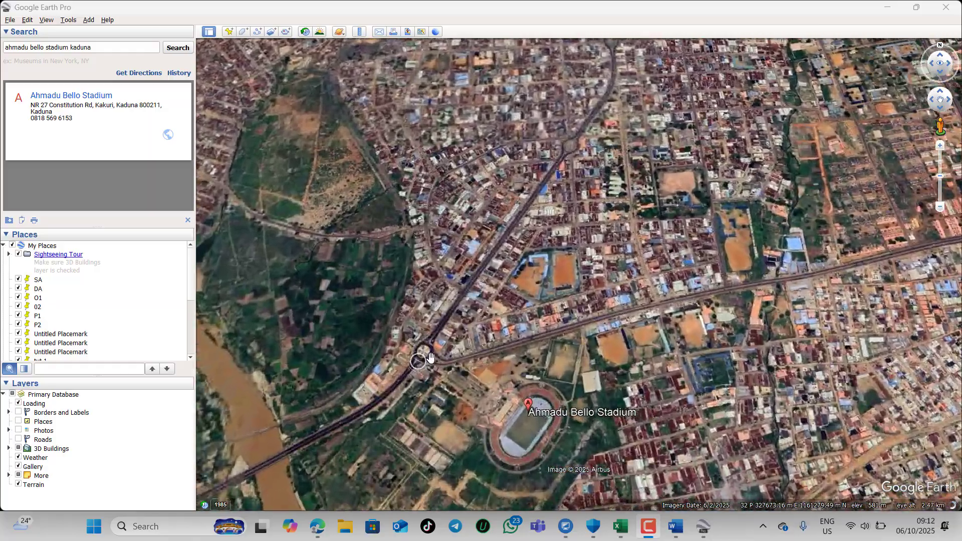
pyautogui.scroll(3, 430, 357)
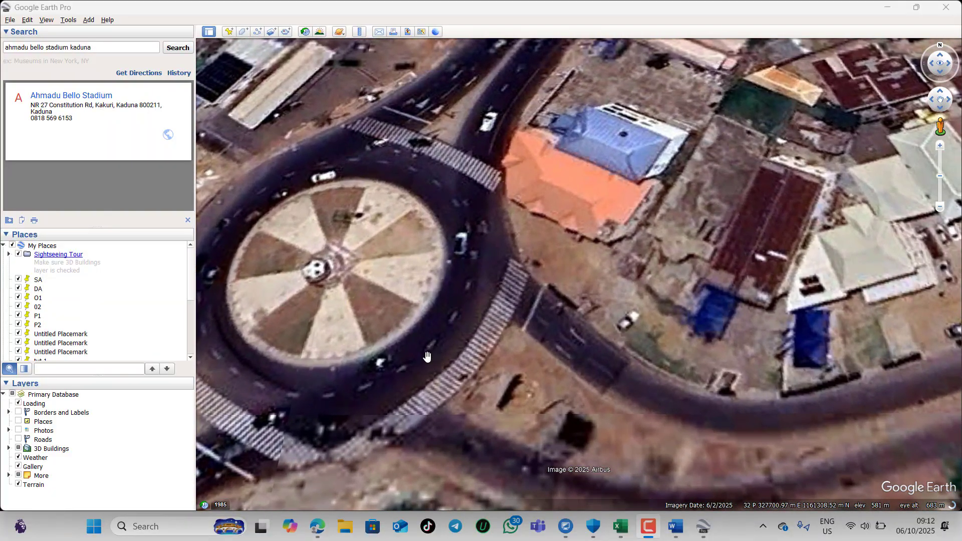
pyautogui.scroll(-4, 402, 341)
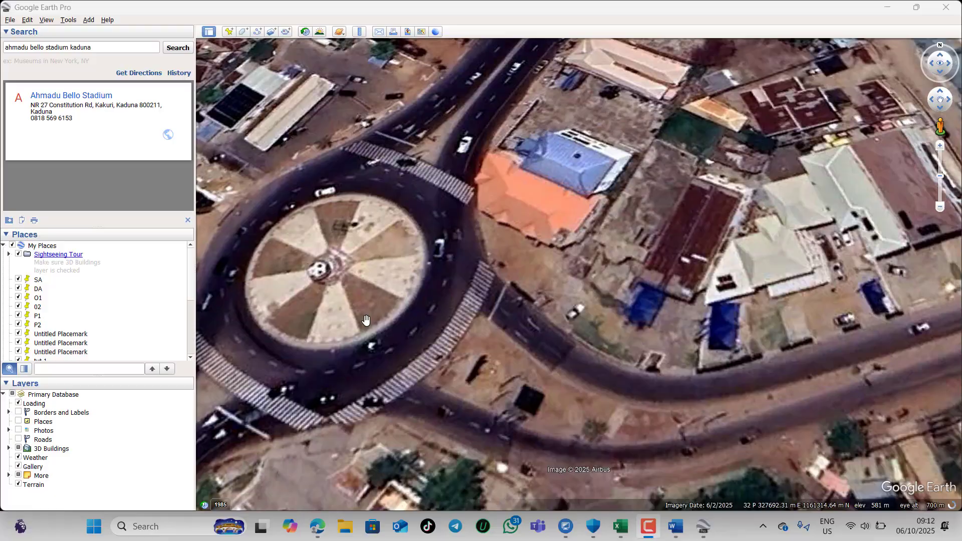
pyautogui.scroll(-5, 363, 325)
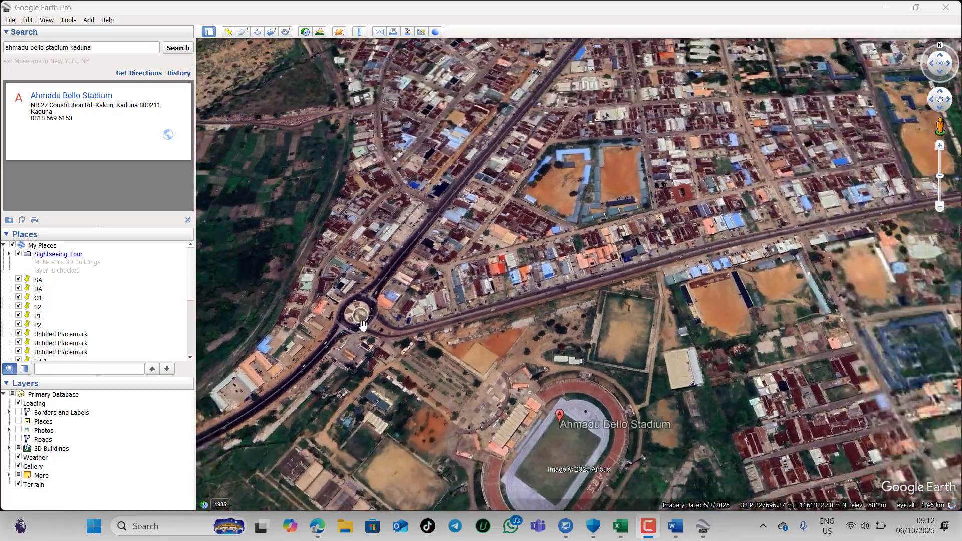
pyautogui.scroll(5, 635, 249)
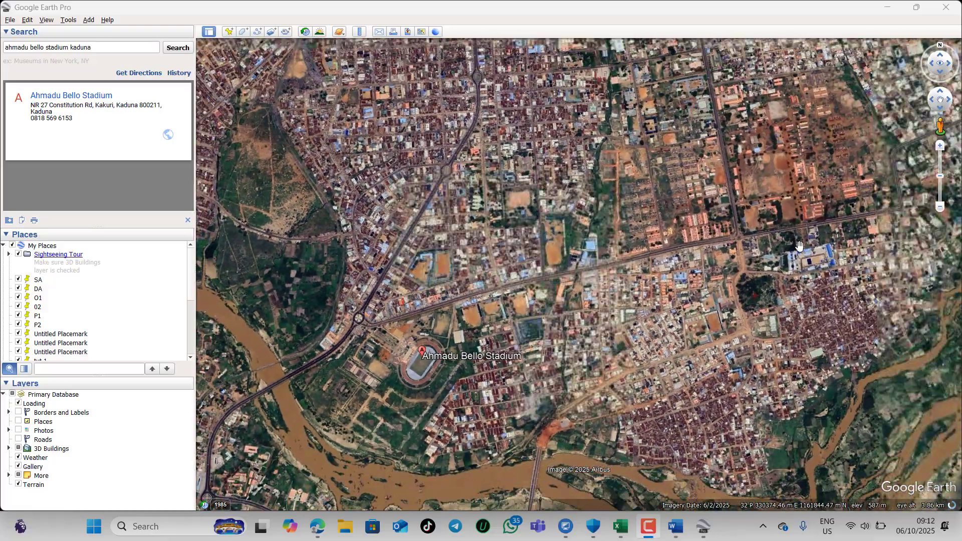
pyautogui.scroll(3, 666, 235)
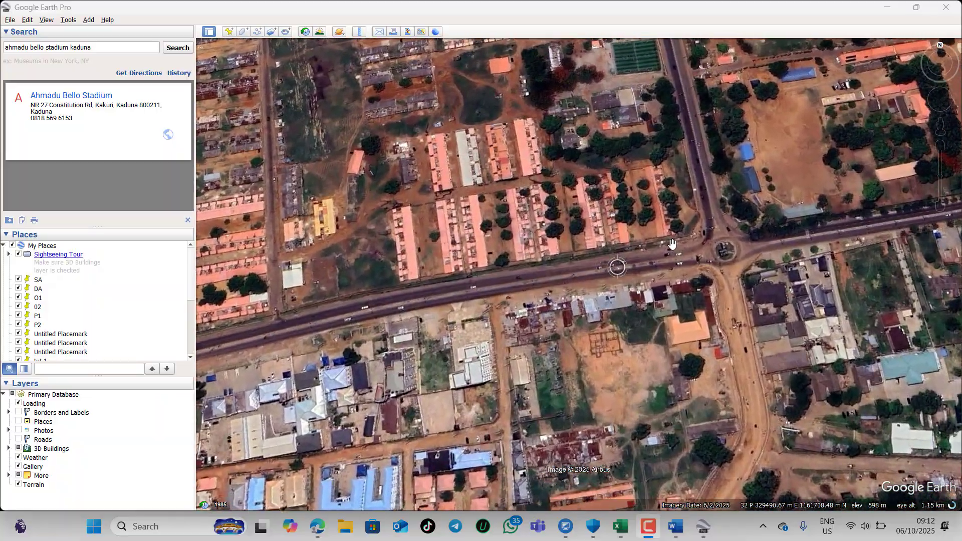
pyautogui.scroll(2, 679, 256)
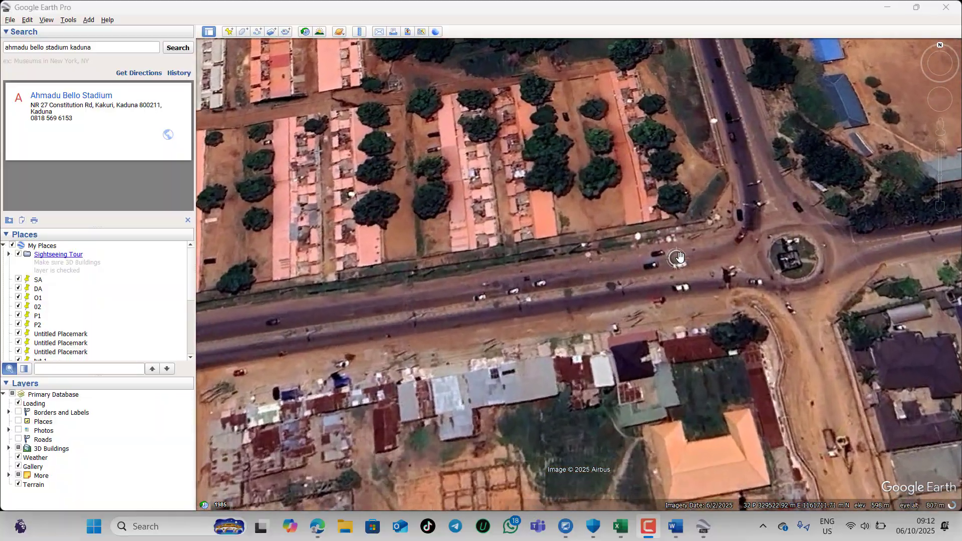
pyautogui.scroll(-2, 825, 274)
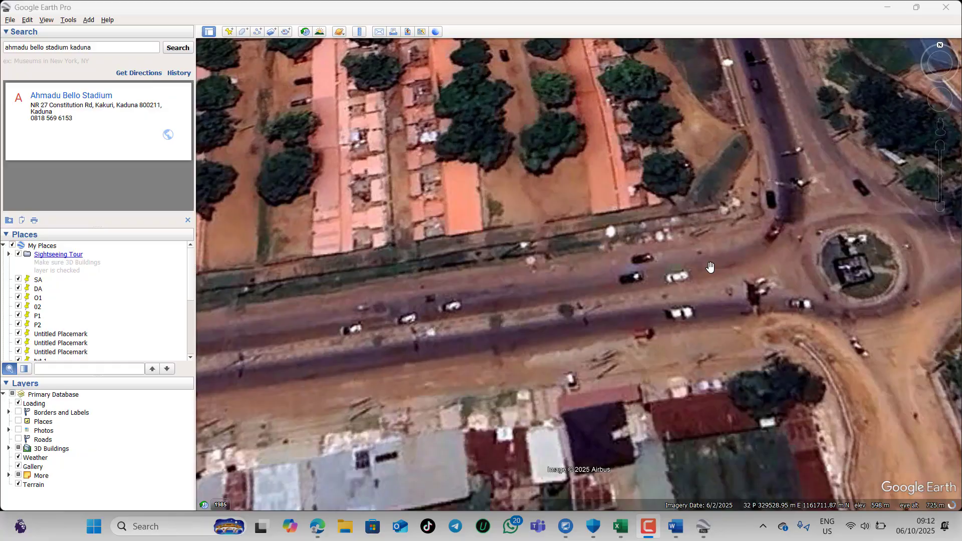
pyautogui.scroll(-2, 826, 274)
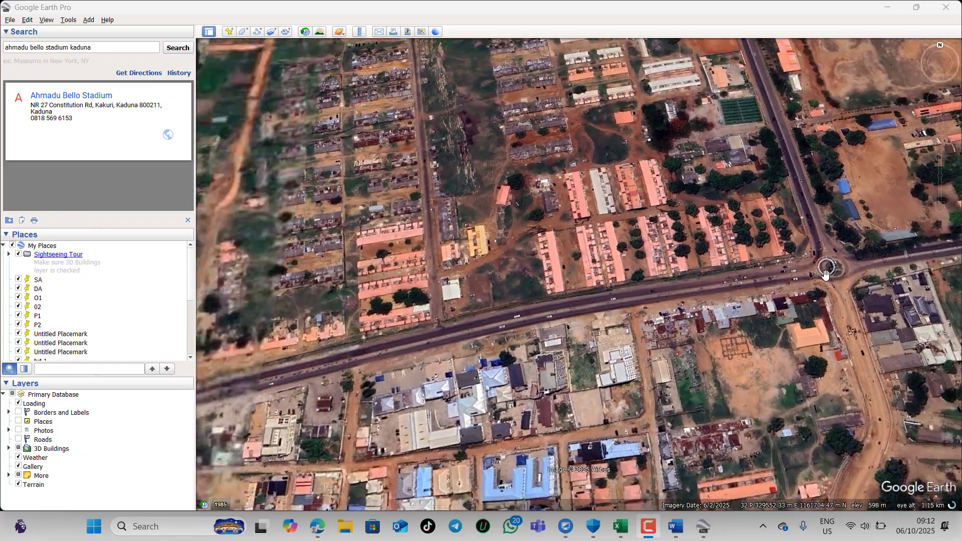
pyautogui.scroll(3, 800, 271)
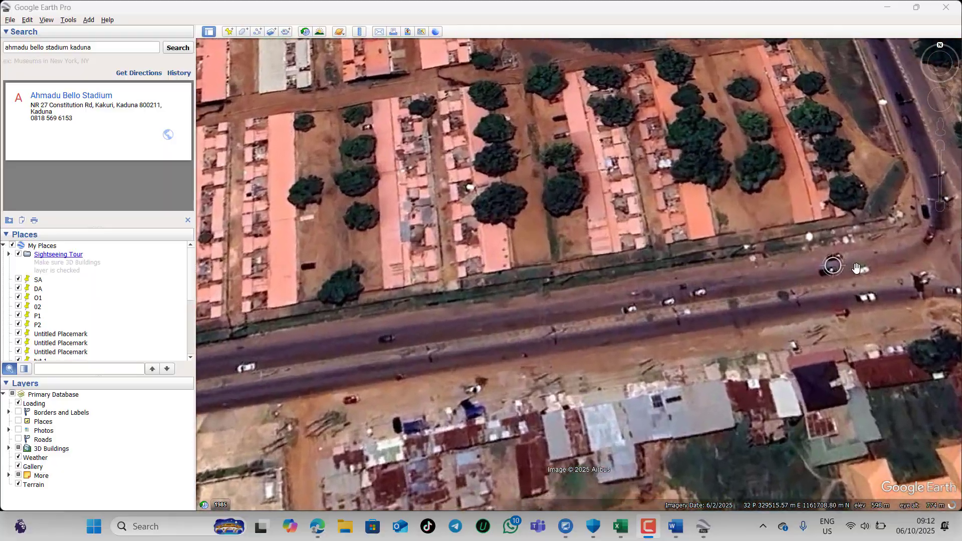
pyautogui.scroll(-3, 751, 296)
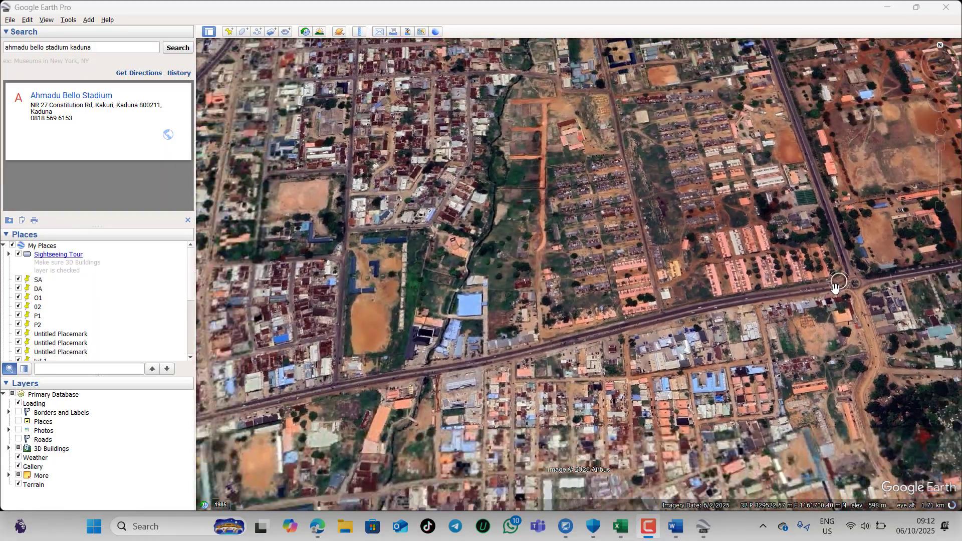
# Pan east along Constitution Road from the stadium, then zoom close onto the roundabout's crosswalks.
pyautogui.scroll(-3, 834, 287)
pyautogui.moveTo(834, 287); pyautogui.dragTo(547, 350)
pyautogui.scroll(5, 547, 350)
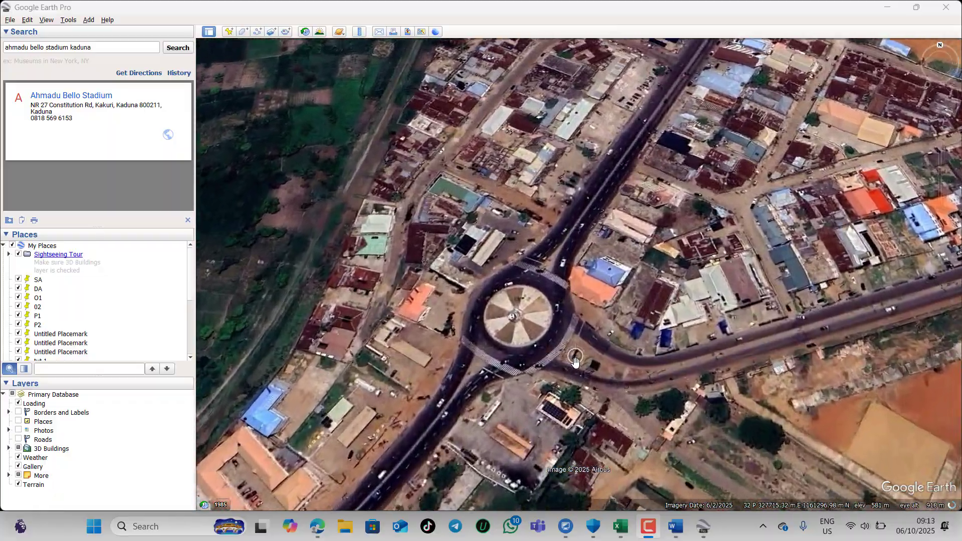
pyautogui.scroll(1, 609, 400)
pyautogui.moveTo(731, 375); pyautogui.dragTo(519, 349)
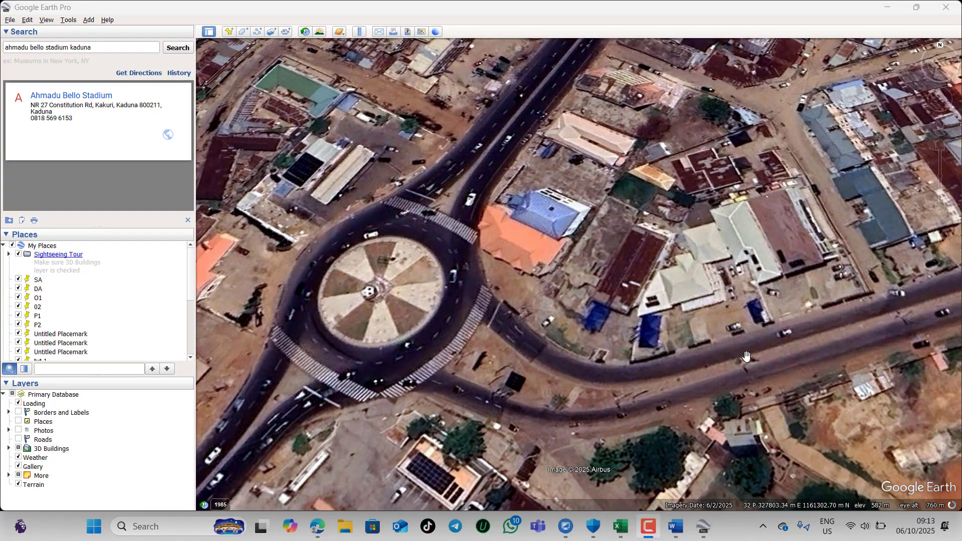
pyautogui.scroll(1, 635, 404)
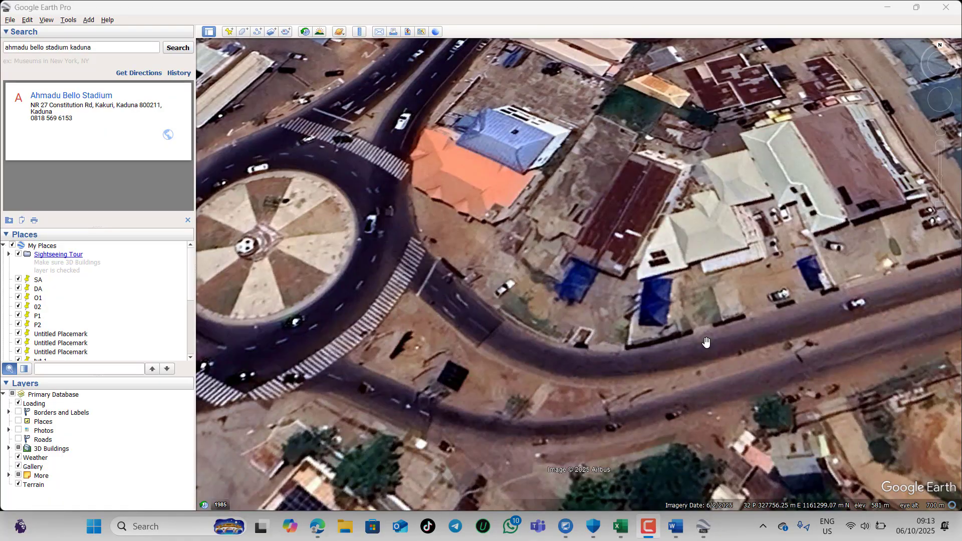
pyautogui.moveTo(778, 323); pyautogui.dragTo(293, 345)
pyautogui.scroll(3, 283, 323)
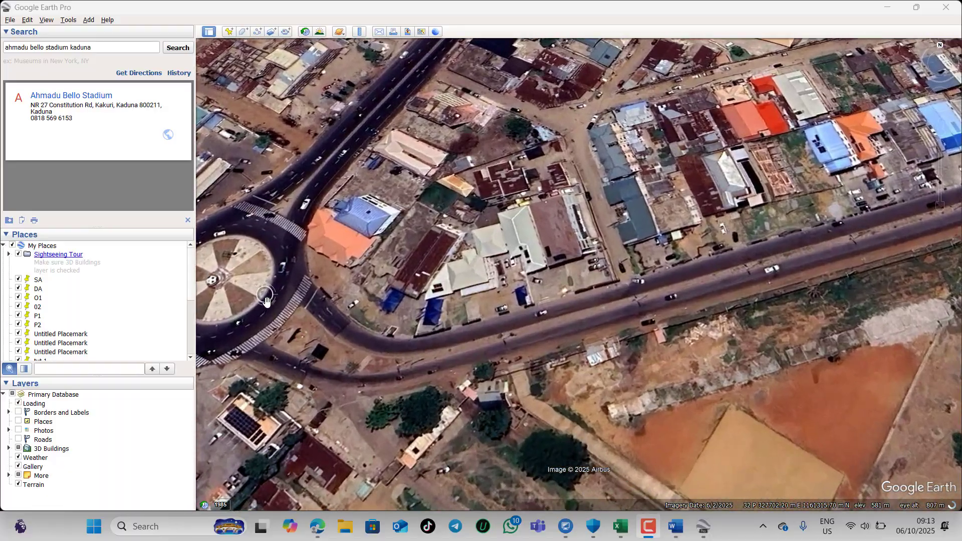
pyautogui.scroll(-5, 276, 307)
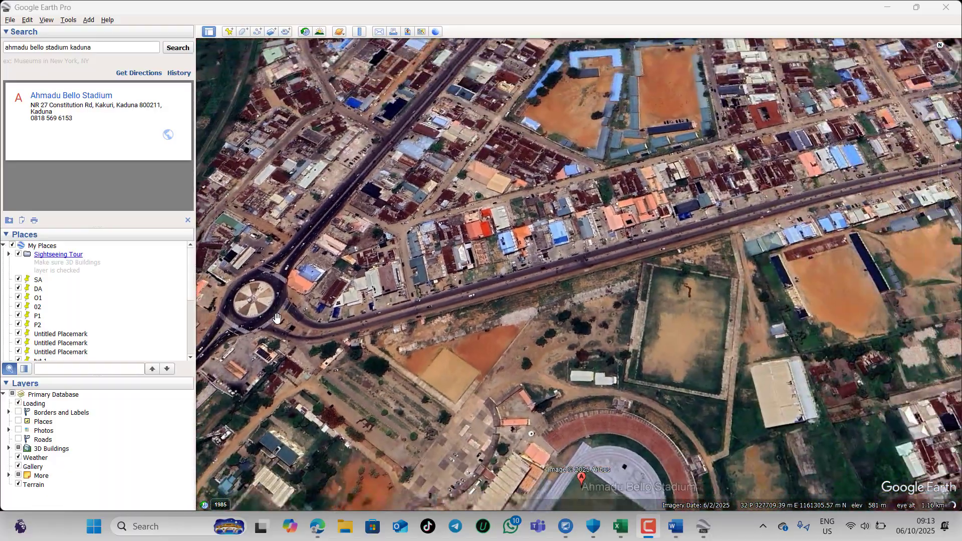
pyautogui.scroll(-5, 276, 318)
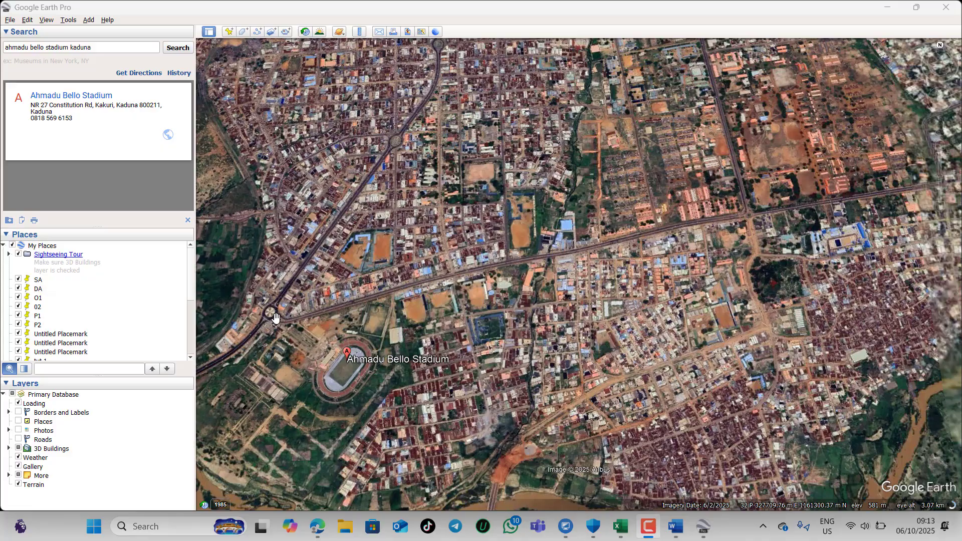
pyautogui.scroll(5, 298, 300)
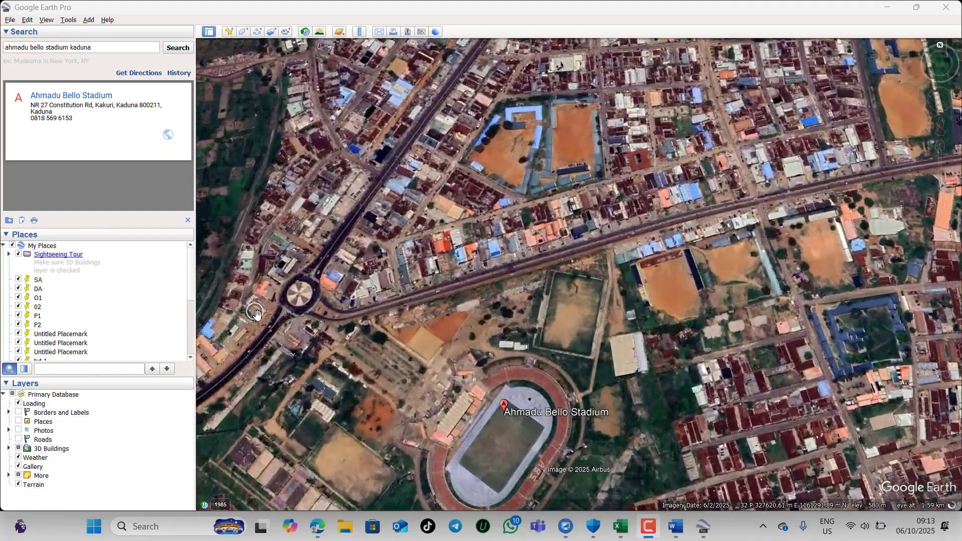
pyautogui.scroll(3, 298, 299)
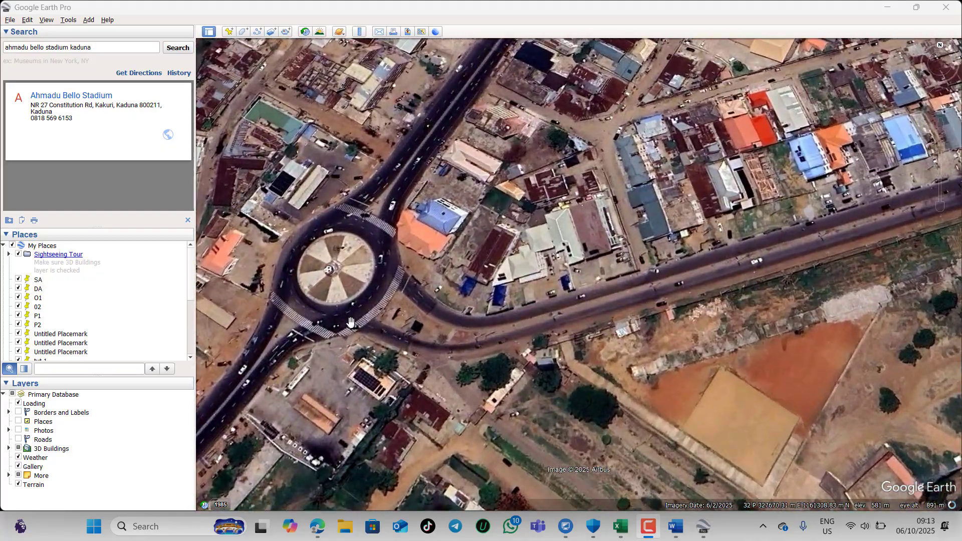
pyautogui.scroll(1, 341, 316)
pyautogui.scroll(2, 340, 317)
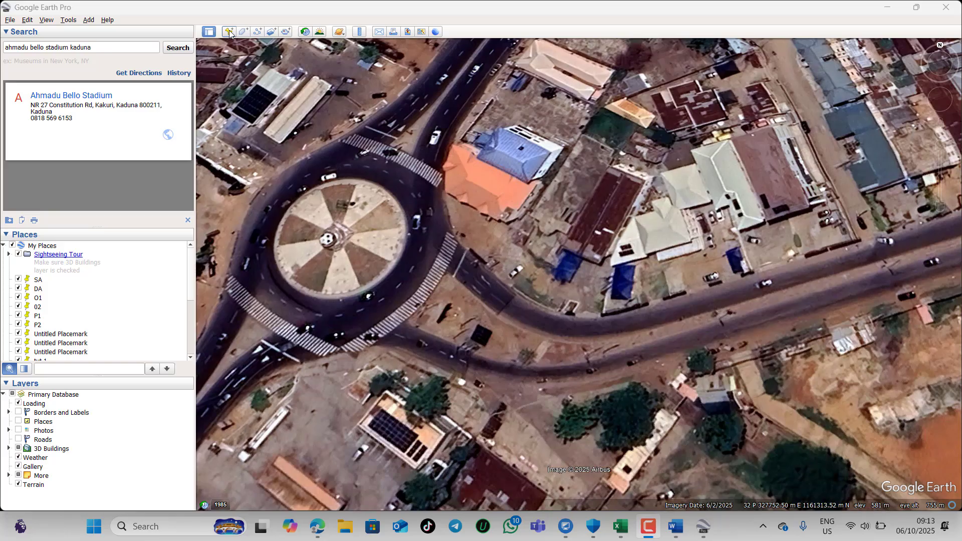
pyautogui.click(230, 33)
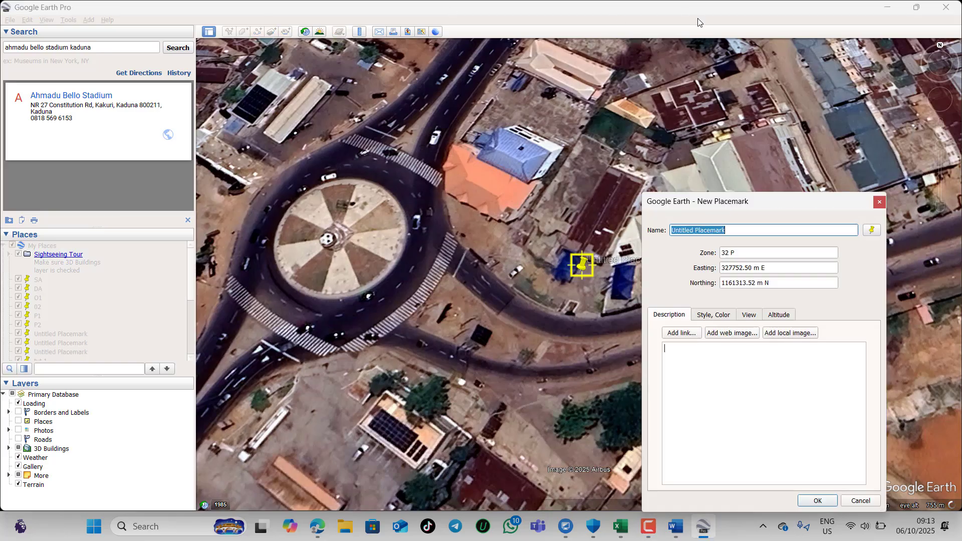
pyautogui.press('Escape')
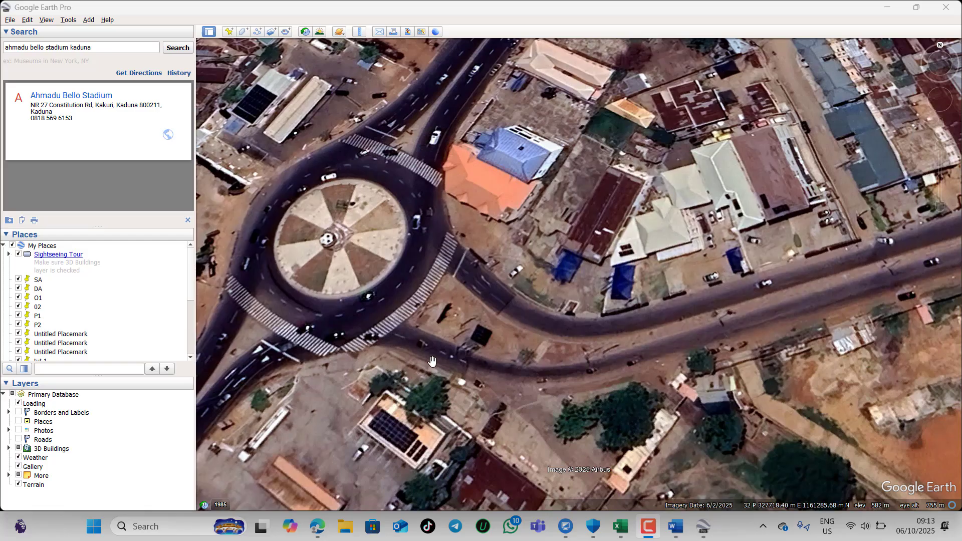
pyautogui.click(229, 32)
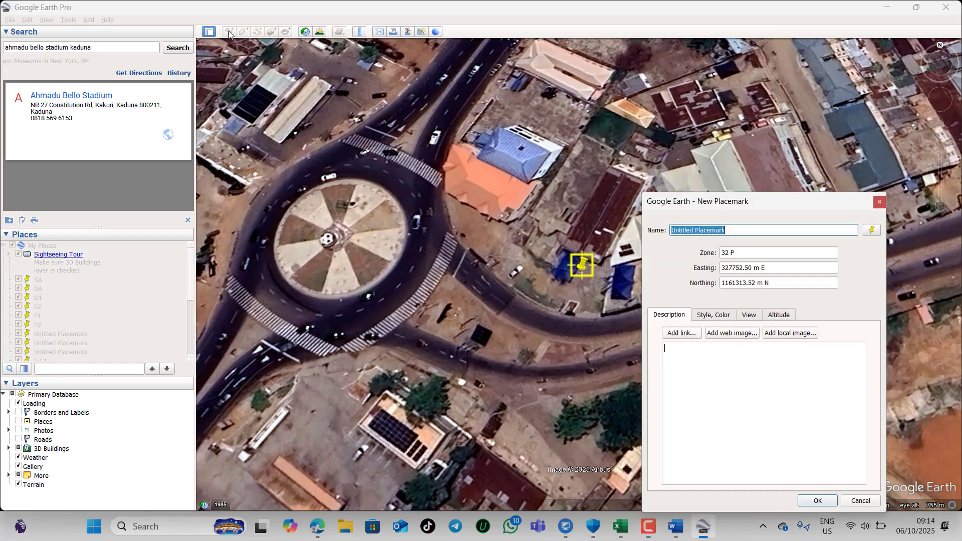
pyautogui.click(879, 202)
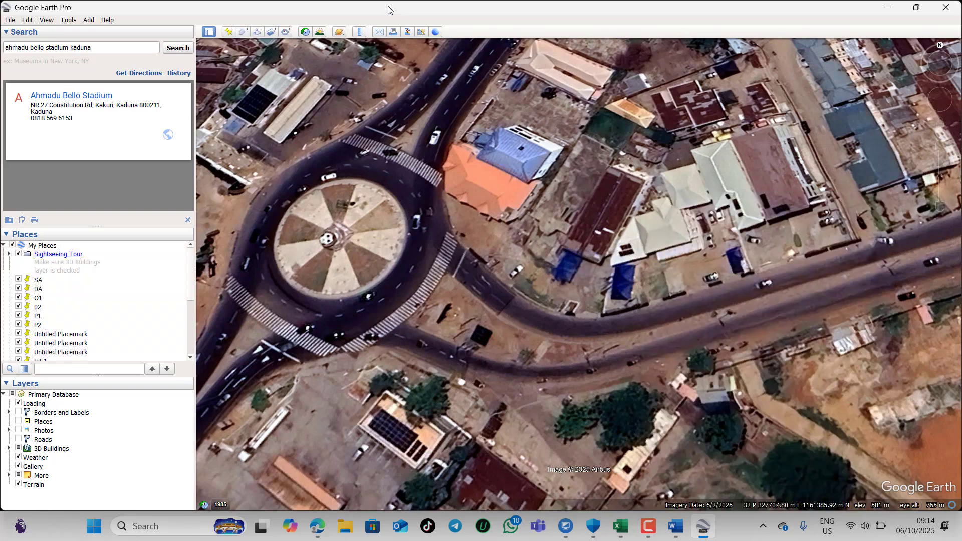
# Start a new path named 't1' and place its first point east of the roundabout.
pyautogui.click(258, 33)
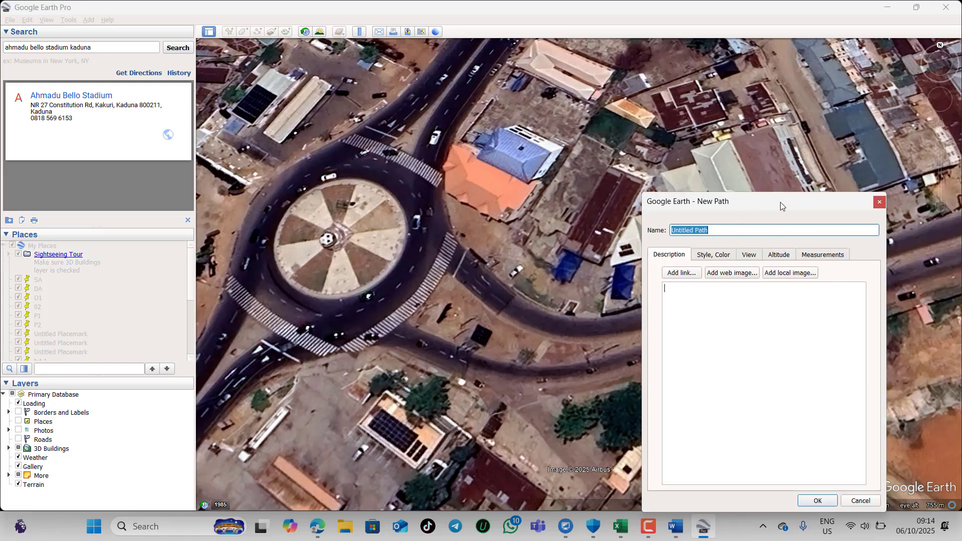
pyautogui.moveTo(780, 203); pyautogui.dragTo(875, 240)
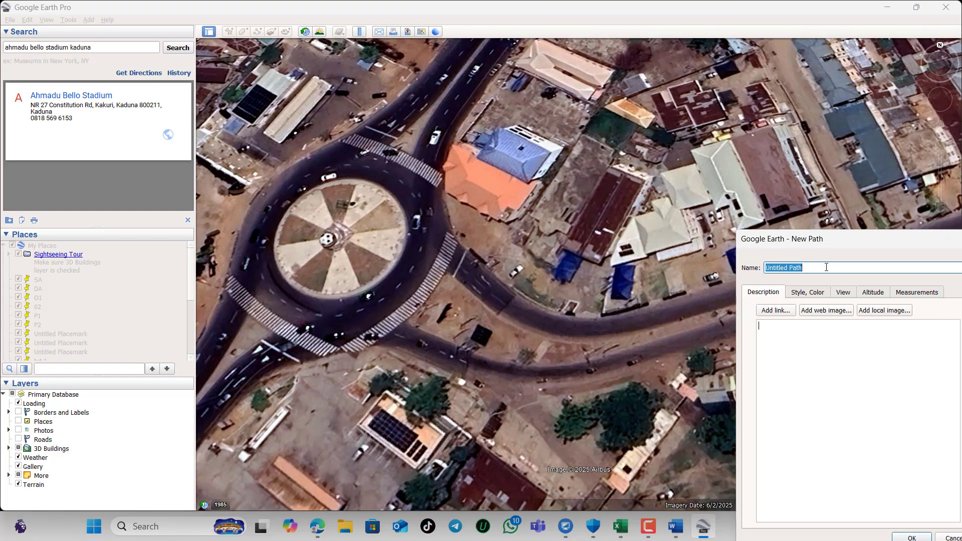
pyautogui.write('t1')
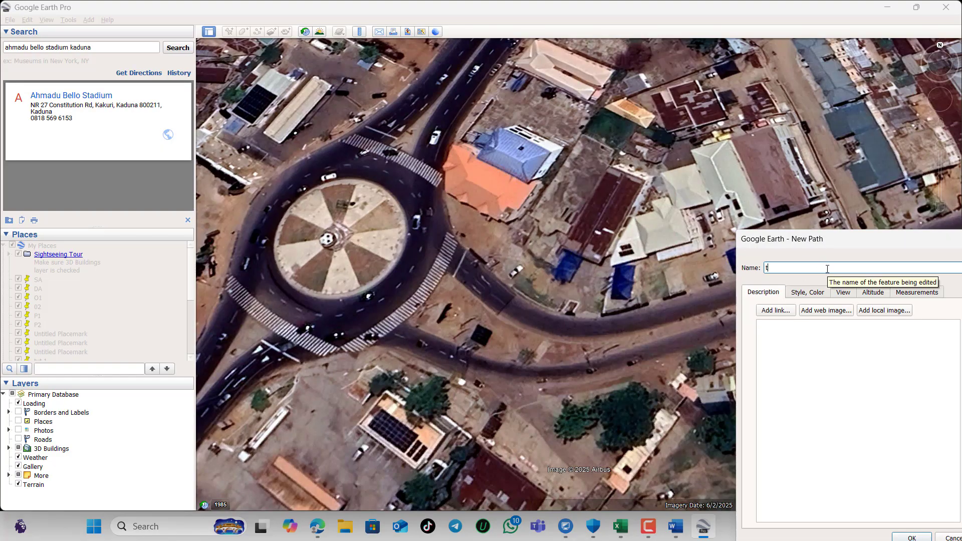
pyautogui.click(370, 320)
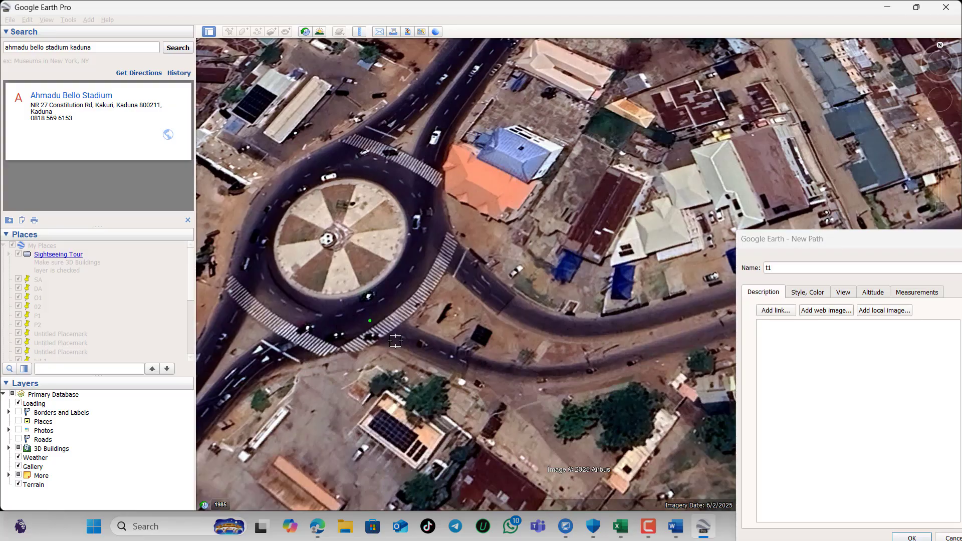
# Add the first road points east of the roundabout, moving the New Path dialog to the left.
pyautogui.click(457, 360)
pyautogui.click(557, 378)
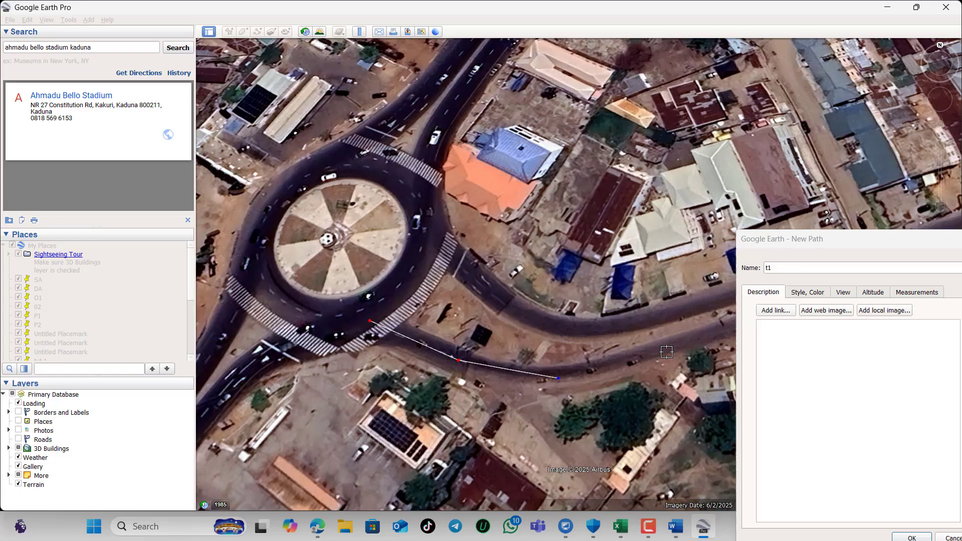
pyautogui.click(670, 348)
pyautogui.click(925, 249)
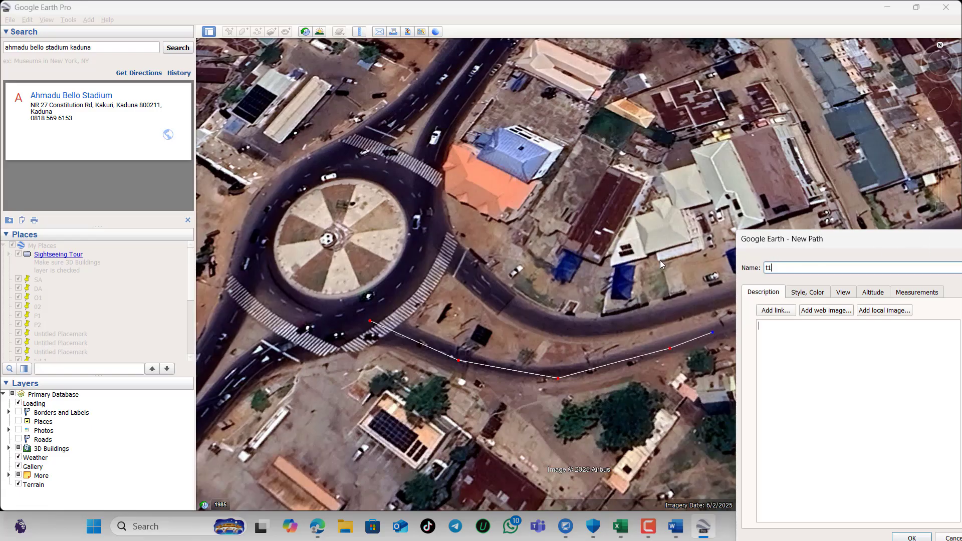
pyautogui.moveTo(882, 244); pyautogui.dragTo(119, 191)
pyautogui.moveTo(796, 291); pyautogui.dragTo(701, 304)
pyautogui.click(718, 304)
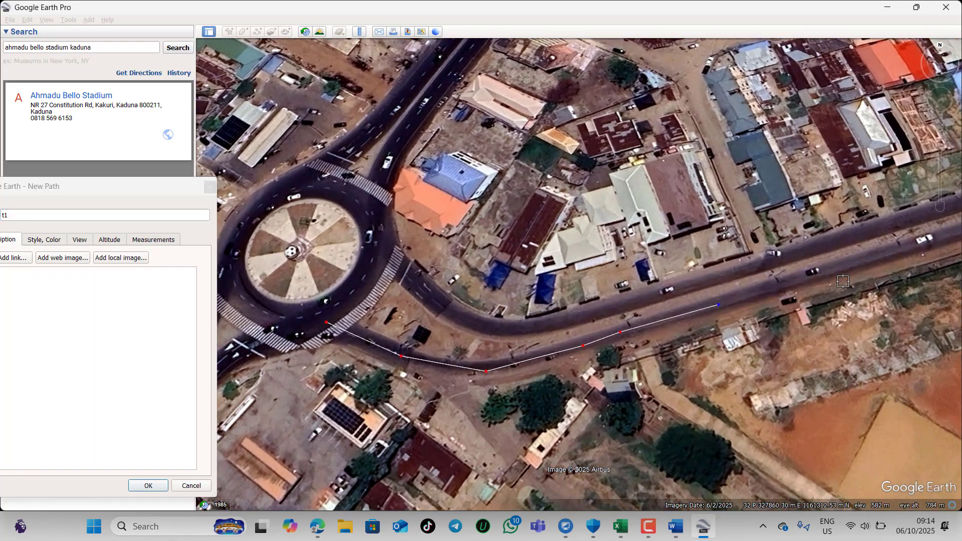
pyautogui.click(870, 258)
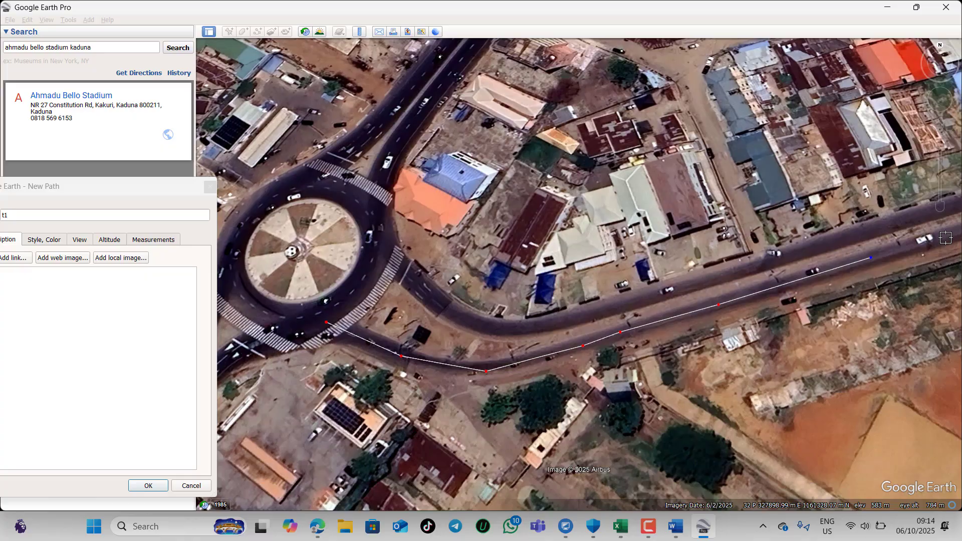
# Zoom in and add four more points following Constitution Road eastward.
pyautogui.scroll(-5, 945, 238)
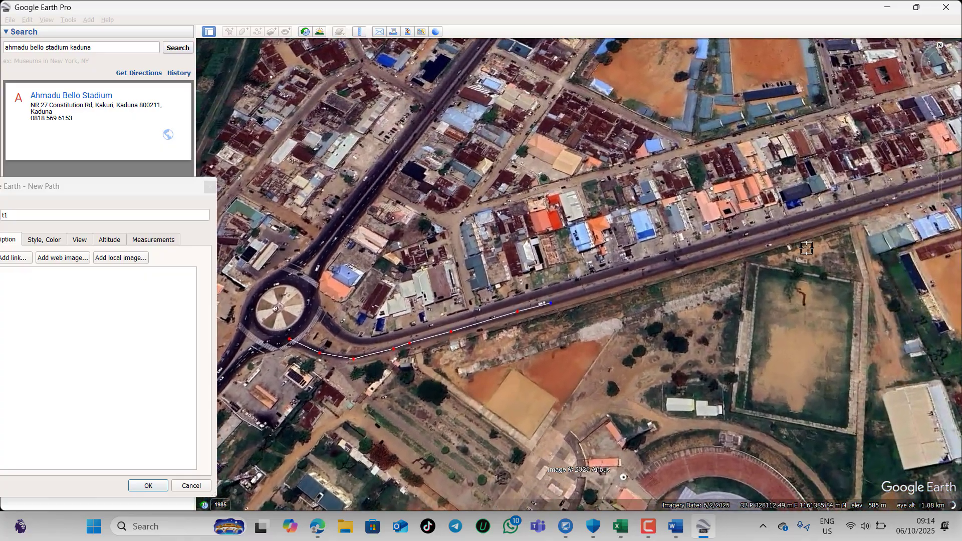
pyautogui.scroll(4, 791, 260)
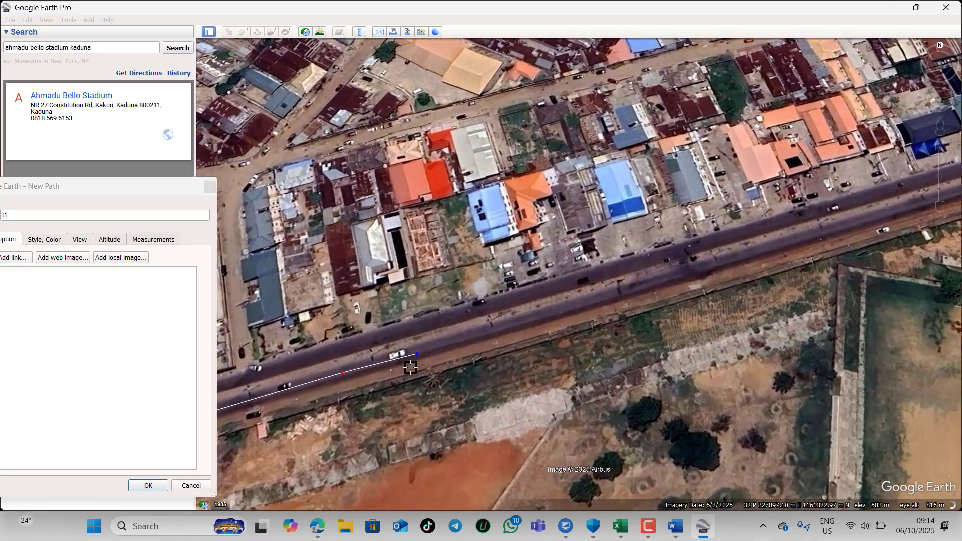
pyautogui.scroll(2, 411, 368)
pyautogui.click(524, 323)
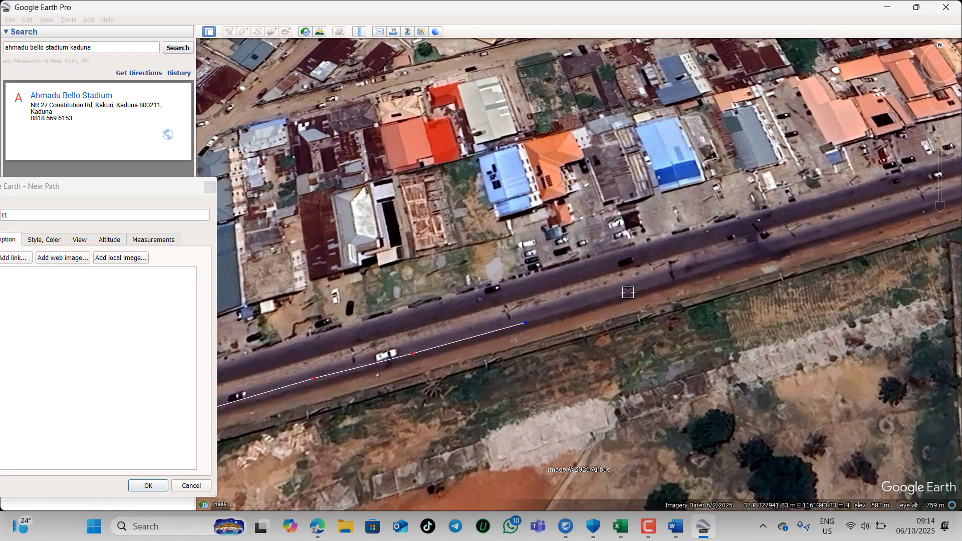
pyautogui.click(656, 283)
pyautogui.click(761, 252)
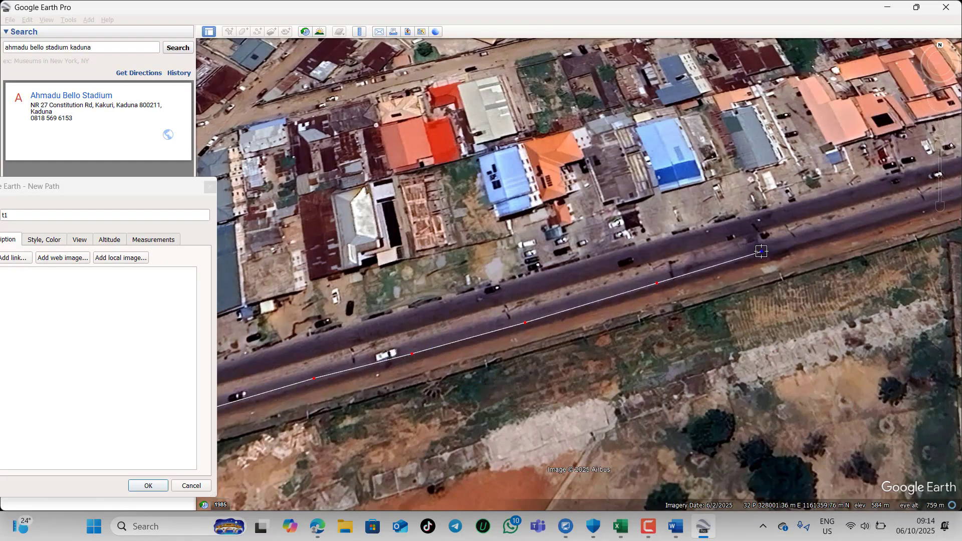
pyautogui.click(862, 224)
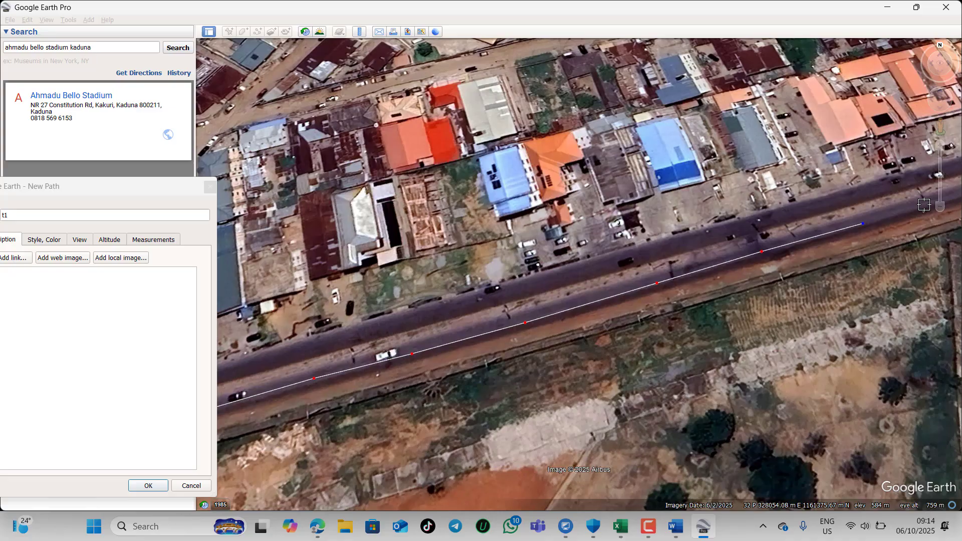
# Add six more points along the next stretch of road past the stadium grounds.
pyautogui.scroll(-5, 701, 242)
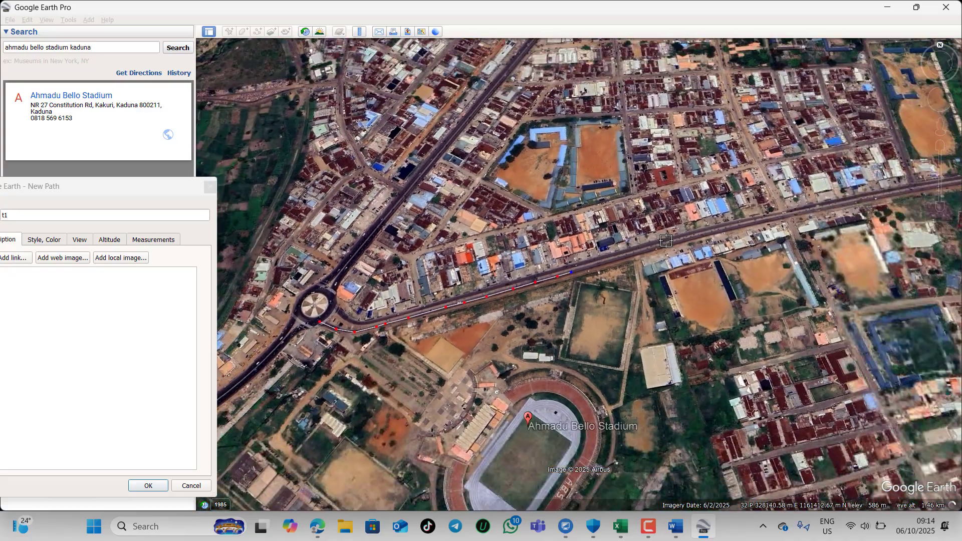
pyautogui.scroll(5, 666, 241)
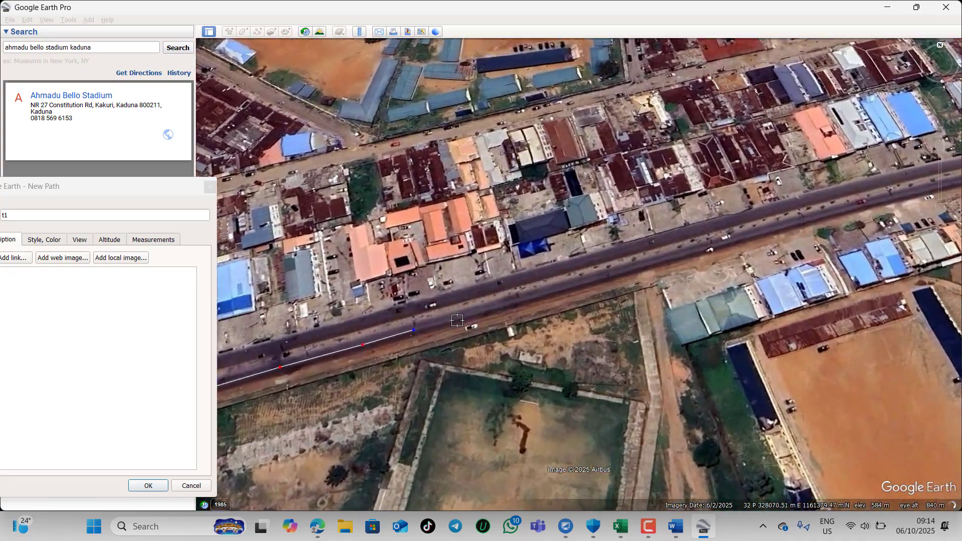
pyautogui.scroll(2, 457, 321)
pyautogui.click(516, 306)
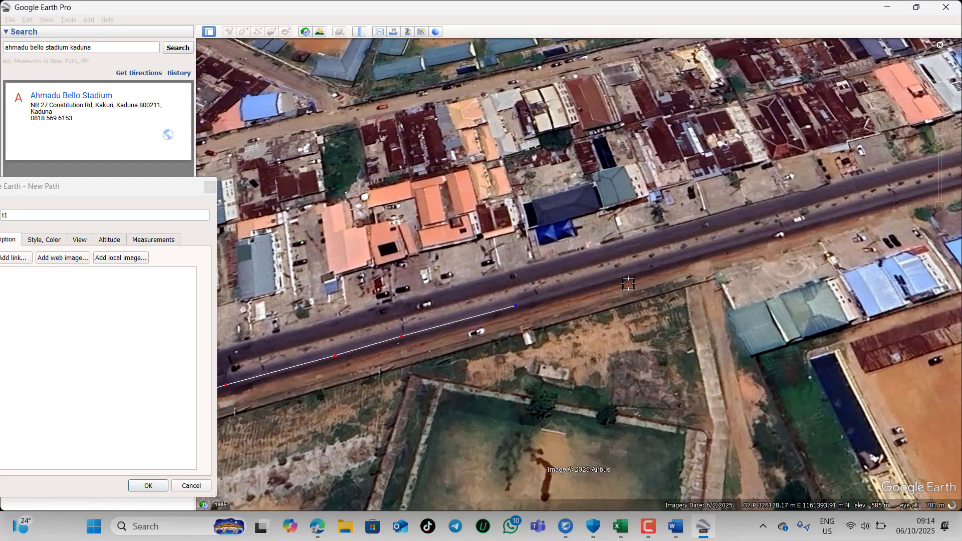
pyautogui.click(585, 281)
pyautogui.click(694, 258)
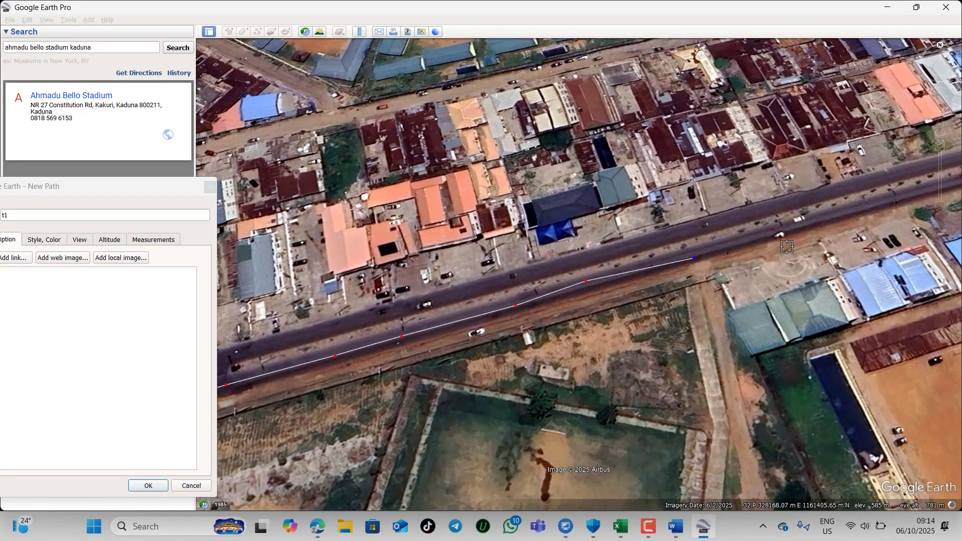
pyautogui.click(763, 235)
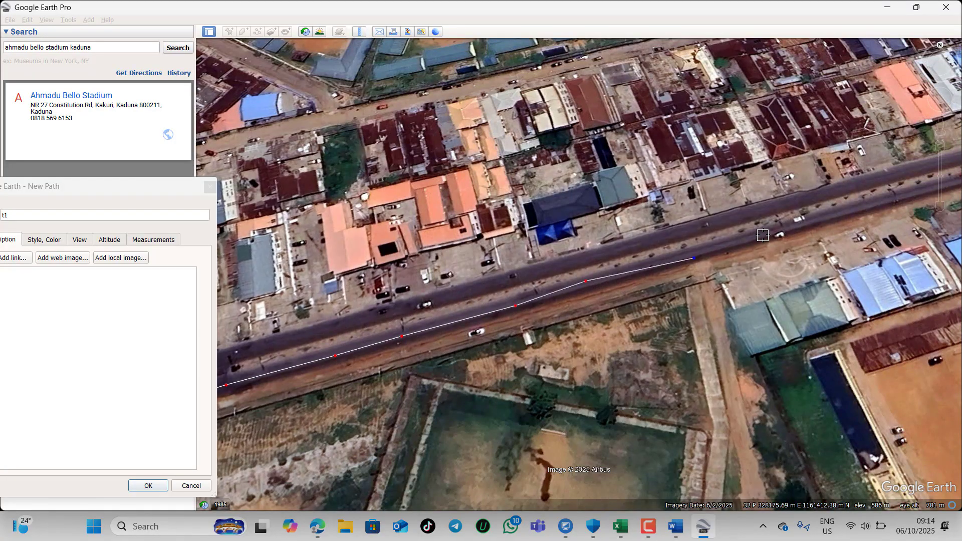
pyautogui.click(846, 214)
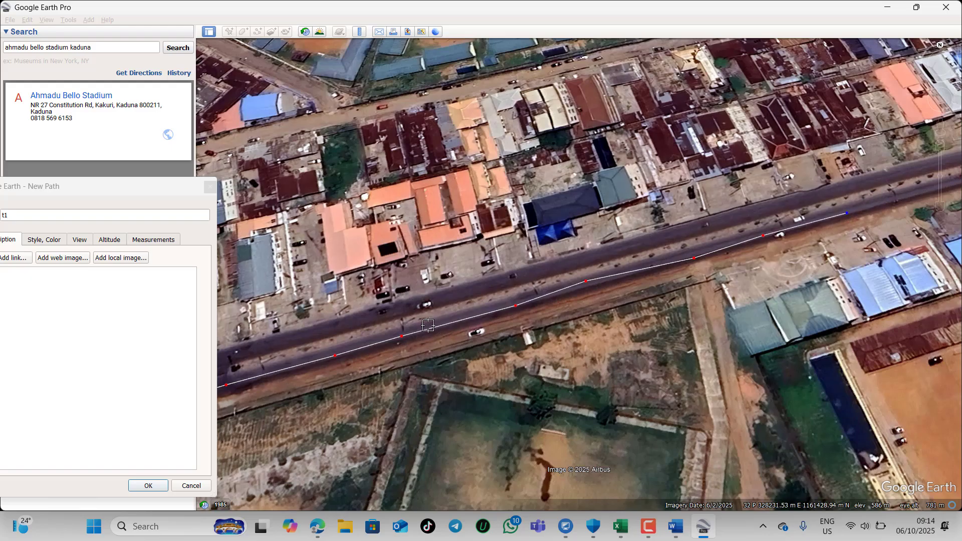
pyautogui.scroll(-2, 427, 326)
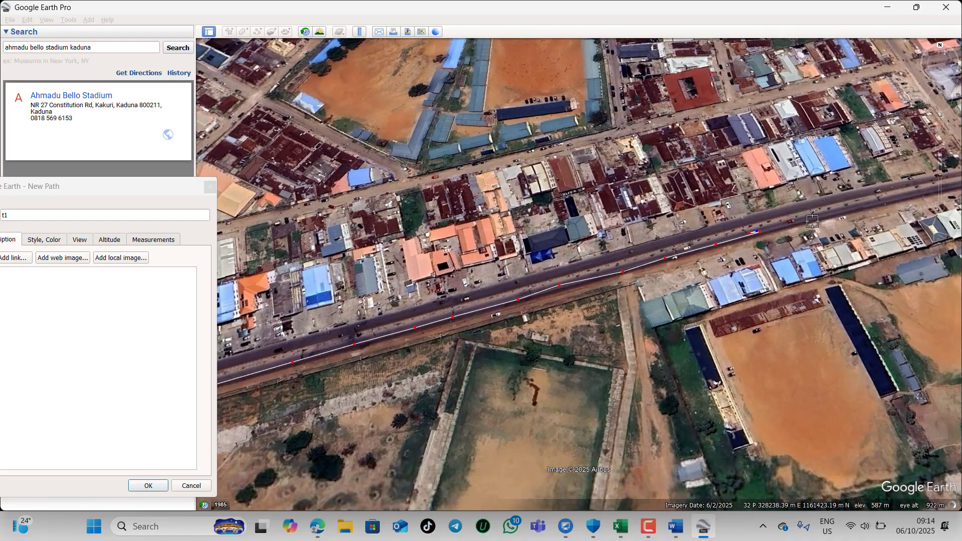
pyautogui.scroll(2, 812, 221)
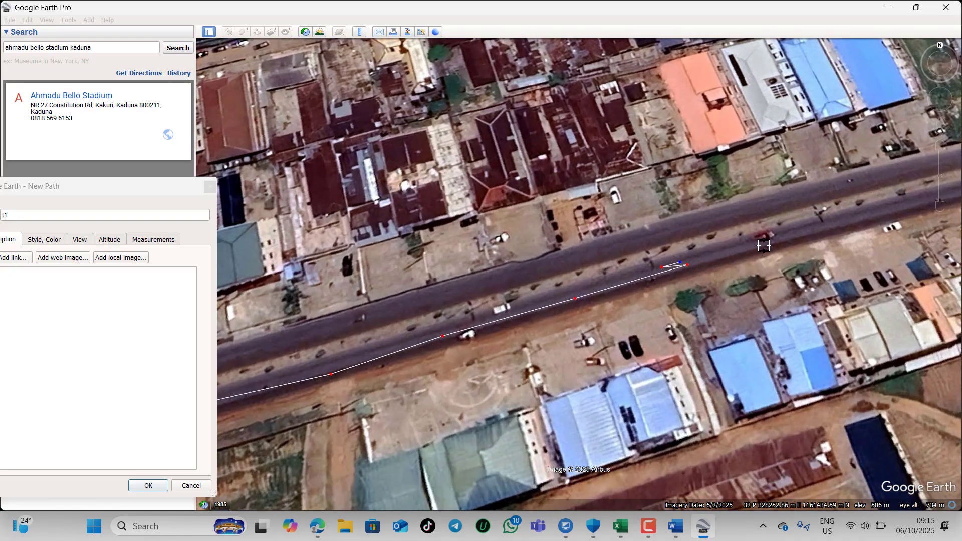
pyautogui.click(763, 246)
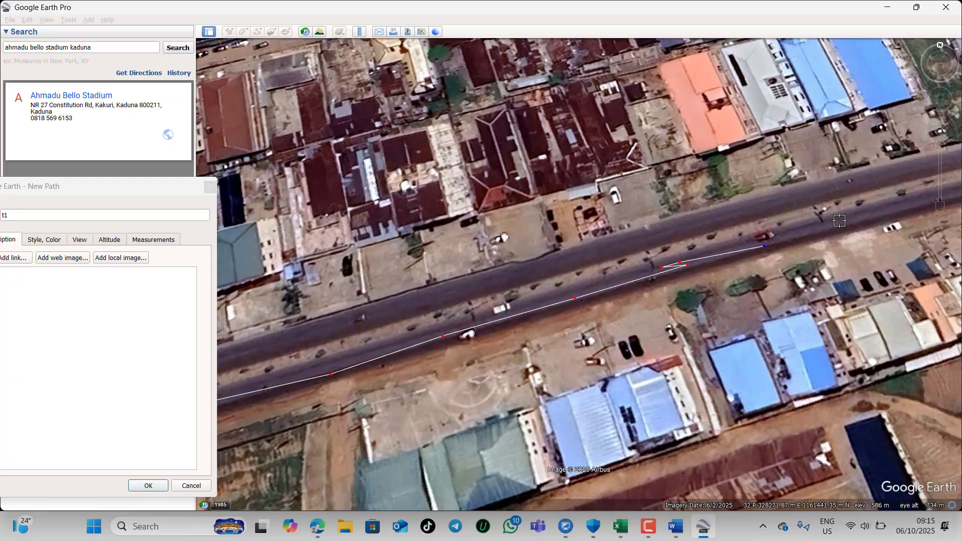
# Pan east along the road and add three more points to t1.
pyautogui.scroll(-5, 702, 254)
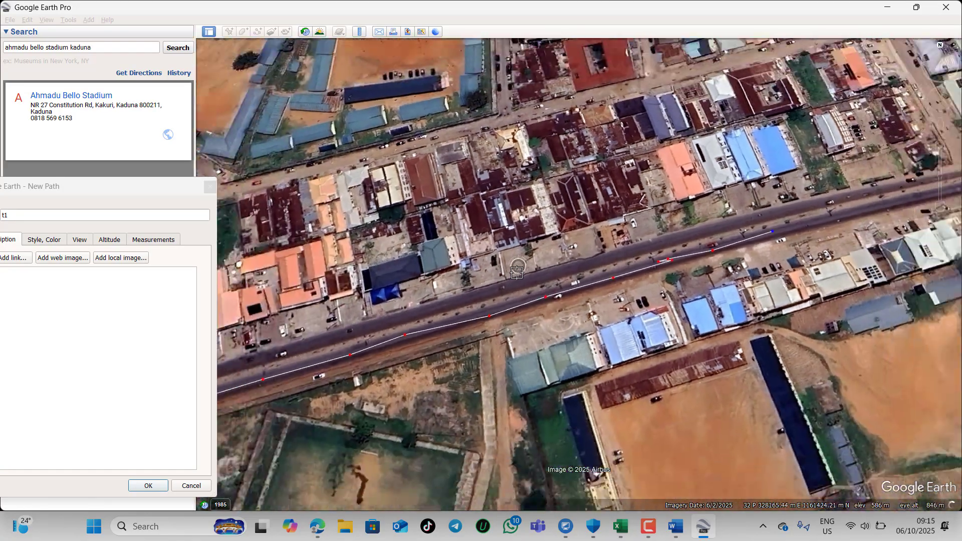
pyautogui.scroll(-2, 462, 274)
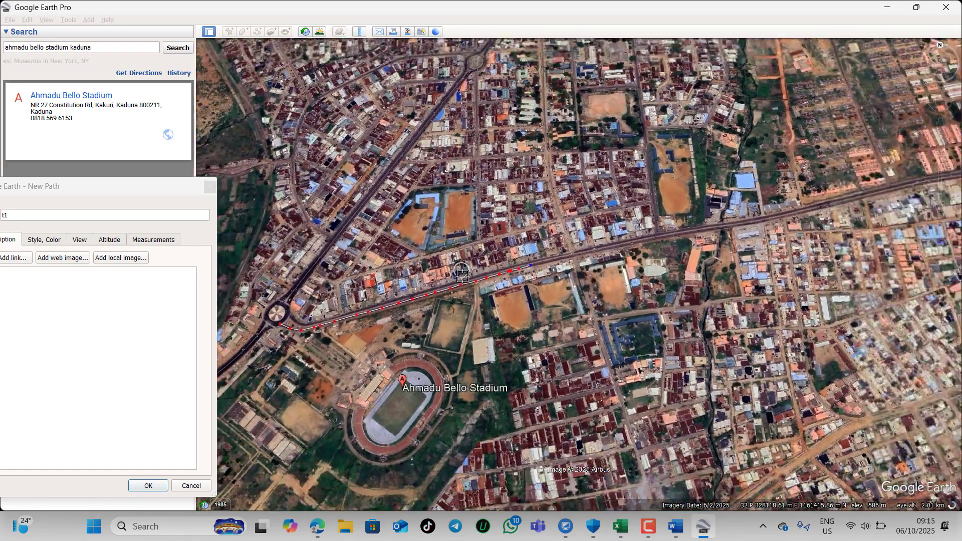
pyautogui.scroll(4, 503, 271)
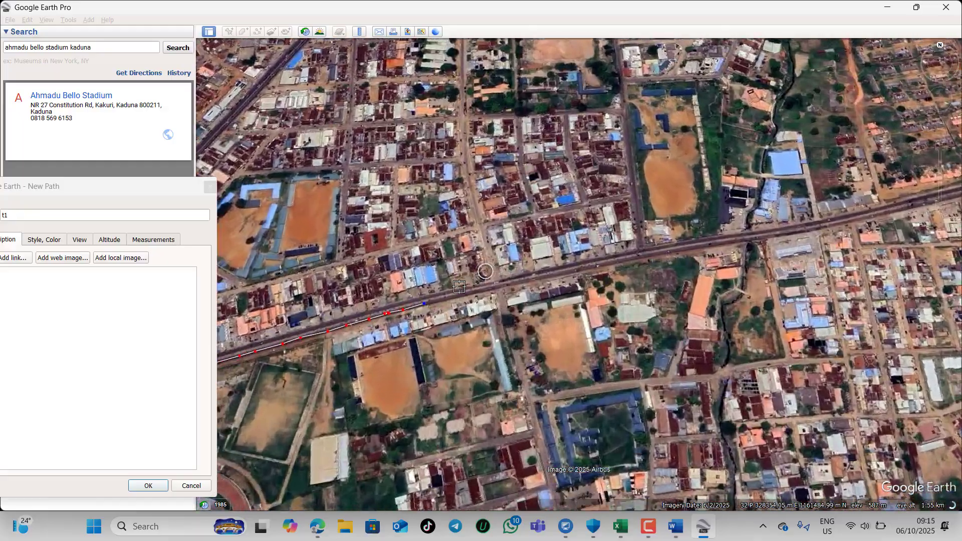
pyautogui.scroll(2, 409, 322)
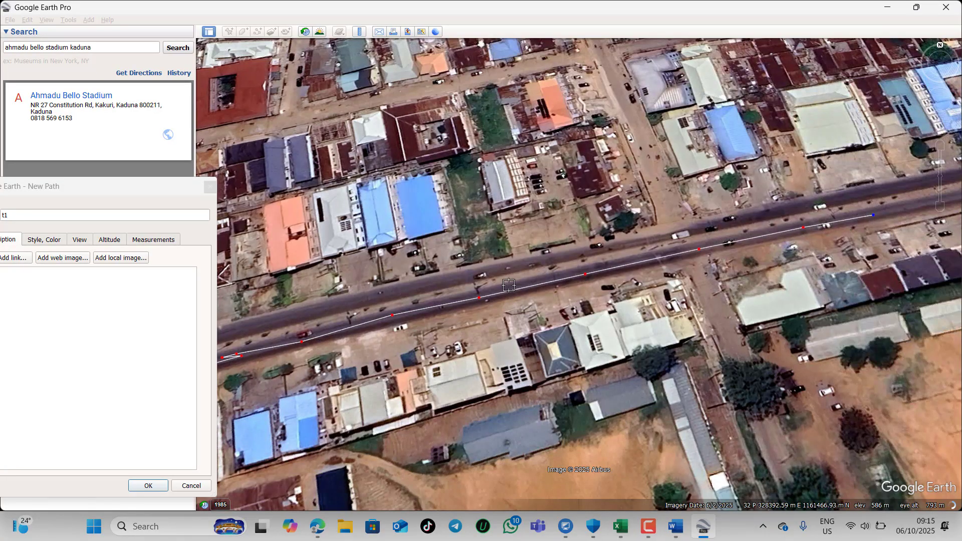
pyautogui.press('Right')
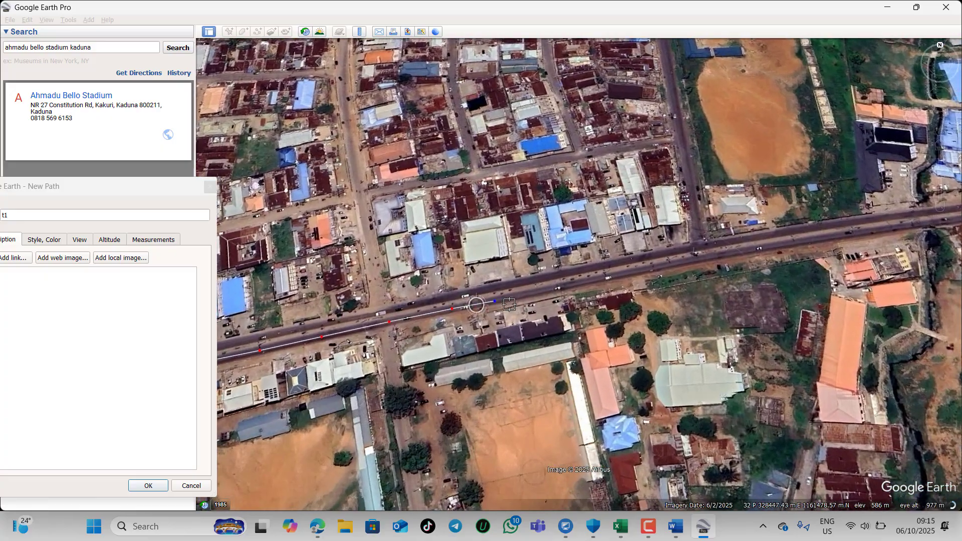
pyautogui.scroll(2, 509, 304)
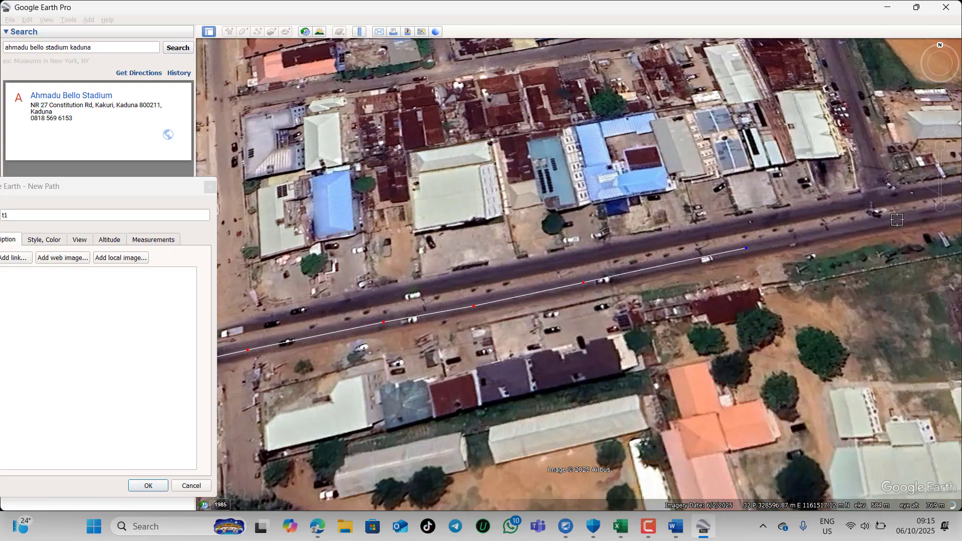
pyautogui.scroll(-2, 894, 218)
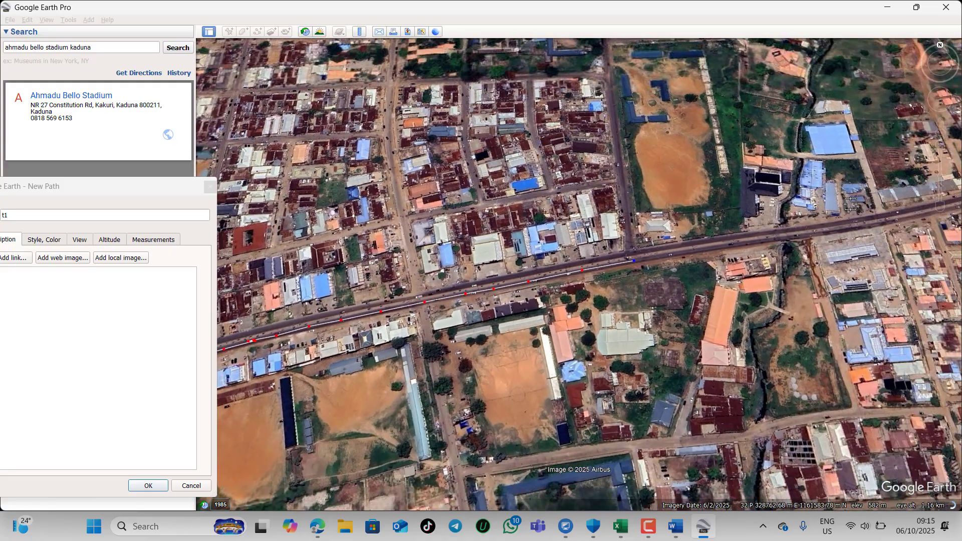
pyautogui.scroll(2, 850, 204)
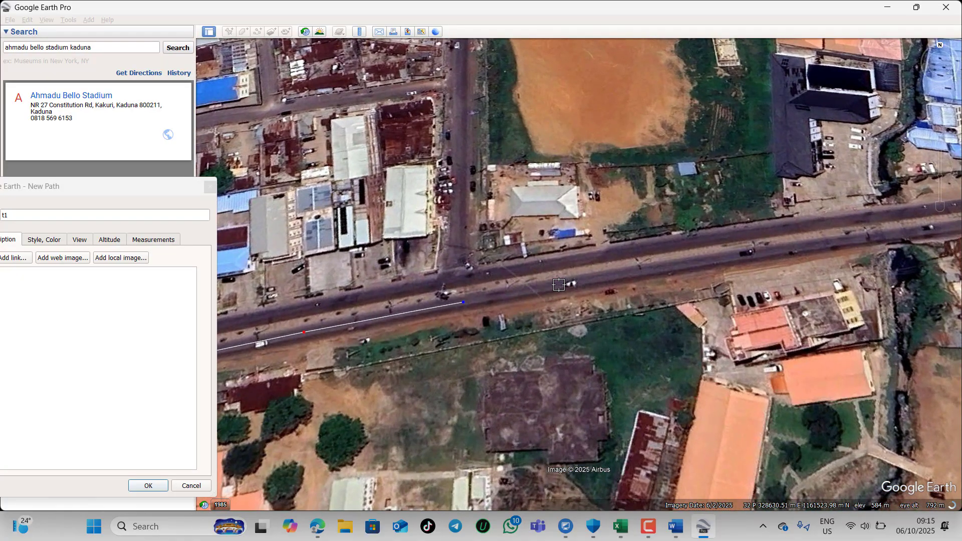
pyautogui.click(558, 285)
pyautogui.click(684, 269)
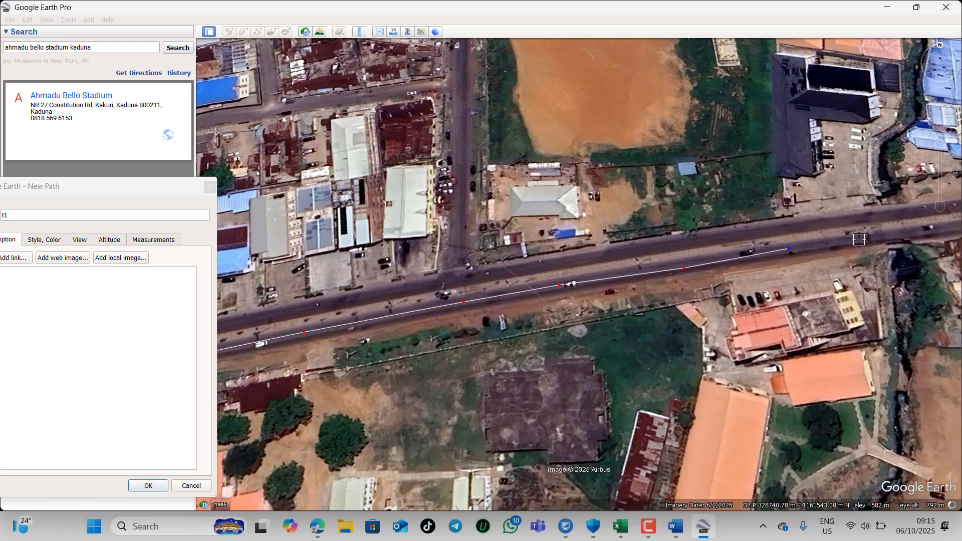
pyautogui.click(874, 236)
# Keep panning east and add three further points on the road.
pyautogui.press('Right')
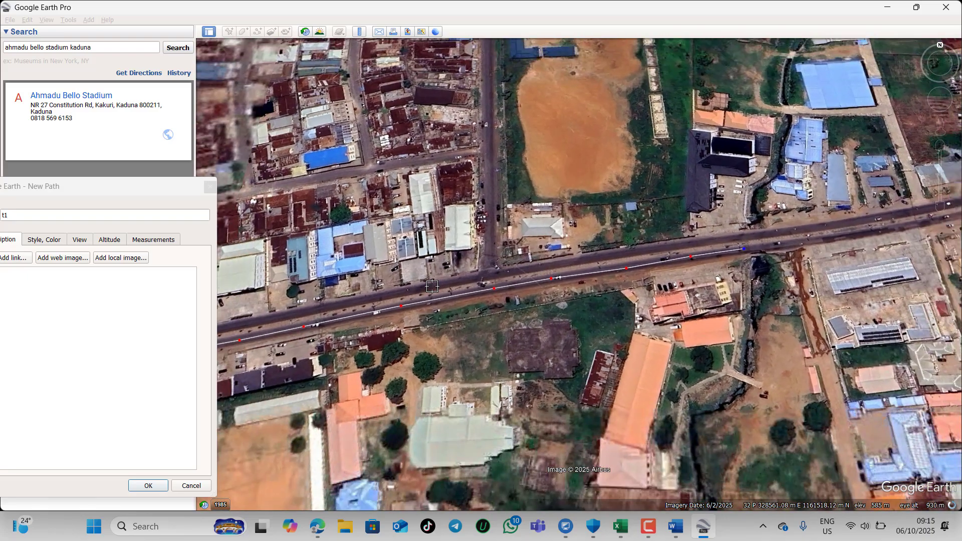
pyautogui.scroll(2, 690, 236)
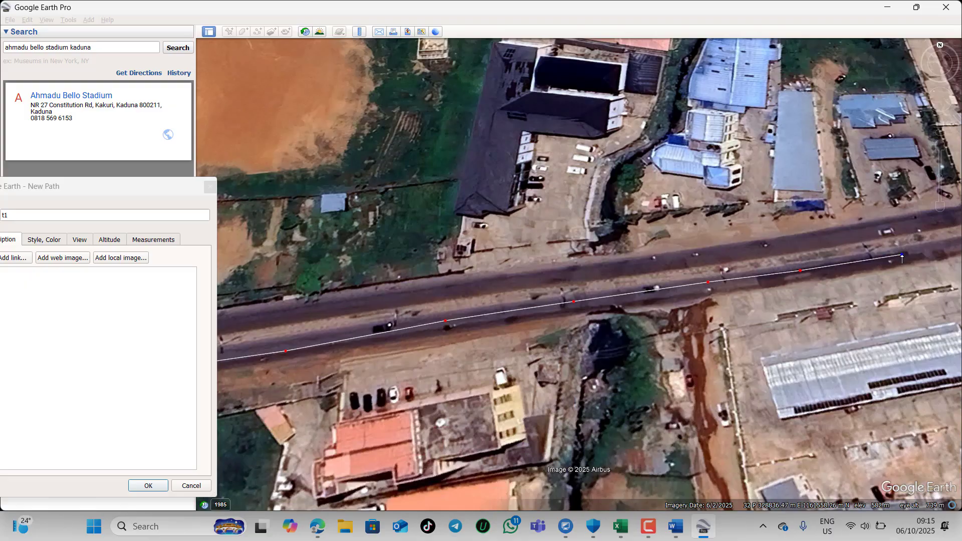
pyautogui.scroll(-1, 525, 311)
pyautogui.press('Right')
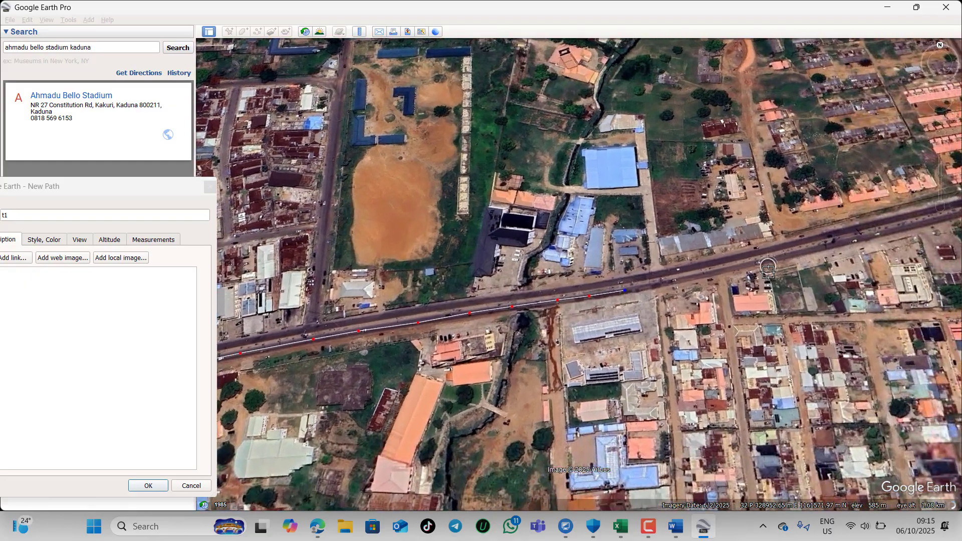
pyautogui.scroll(2, 635, 292)
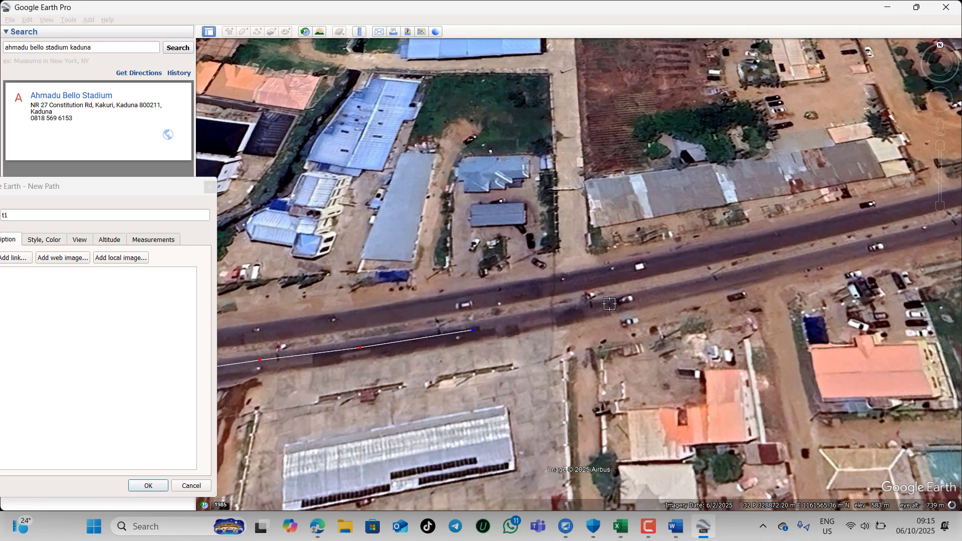
pyautogui.click(772, 269)
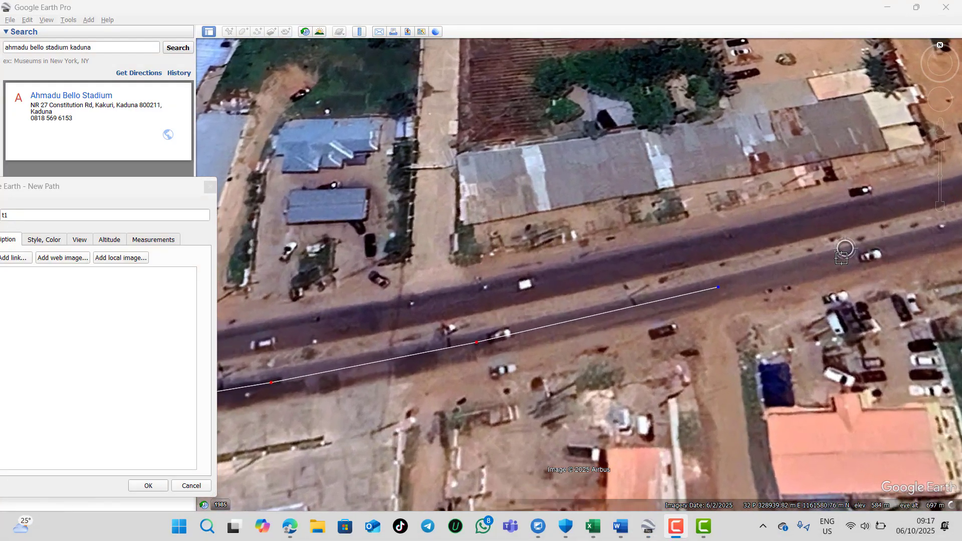
pyautogui.click(841, 258)
pyautogui.scroll(-3, 741, 256)
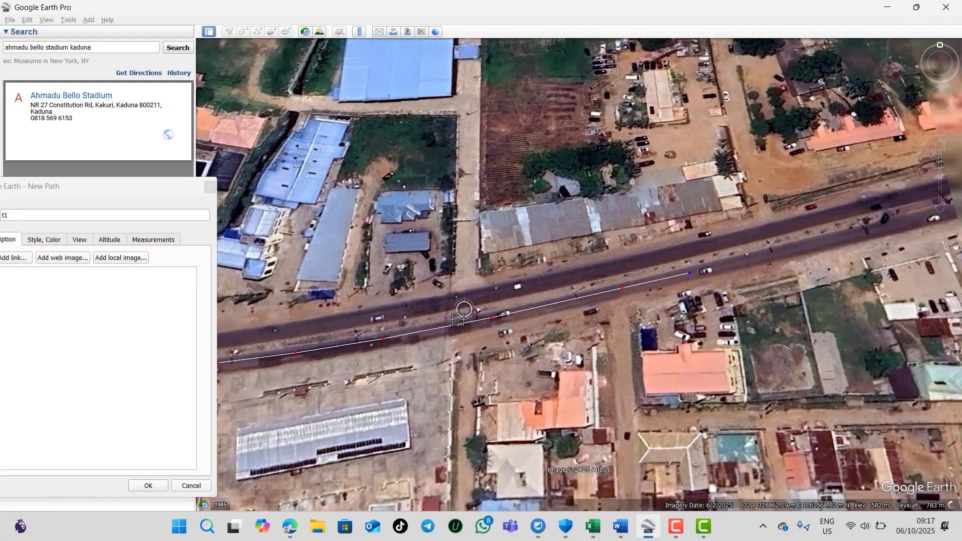
pyautogui.scroll(3, 666, 277)
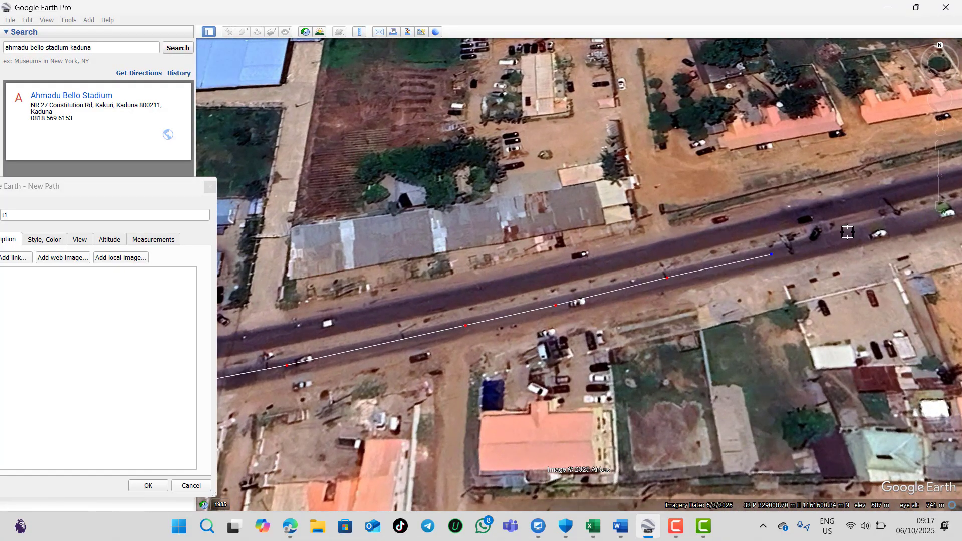
pyautogui.scroll(-3, 882, 234)
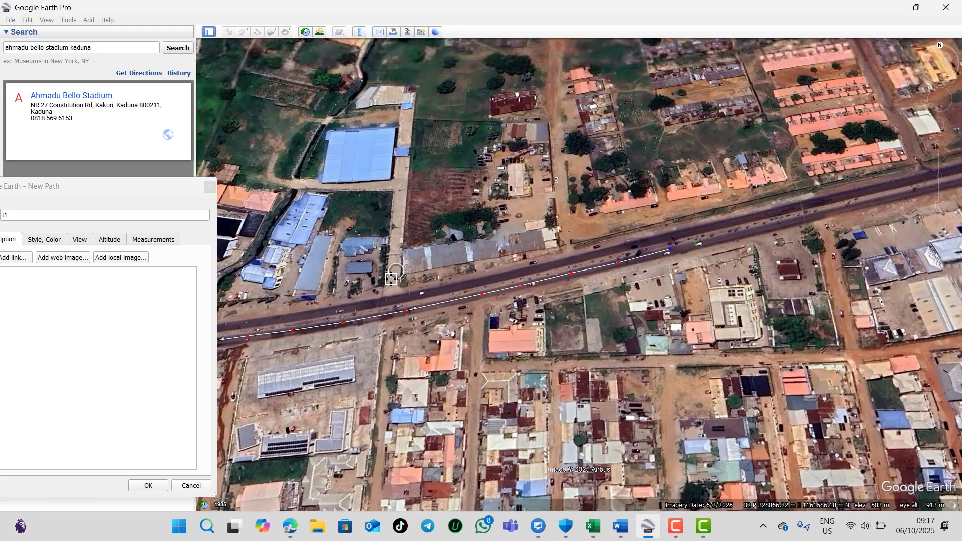
pyautogui.scroll(3, 612, 232)
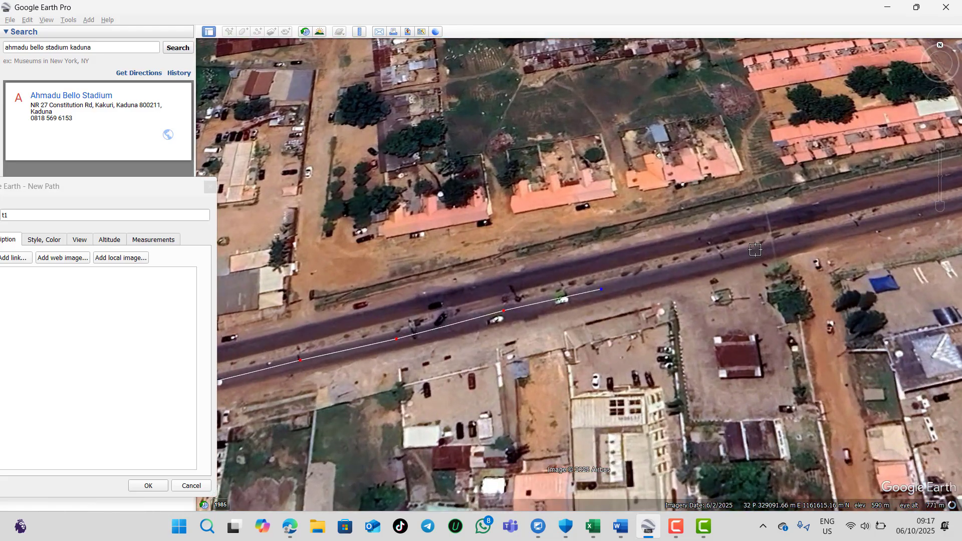
pyautogui.click(712, 264)
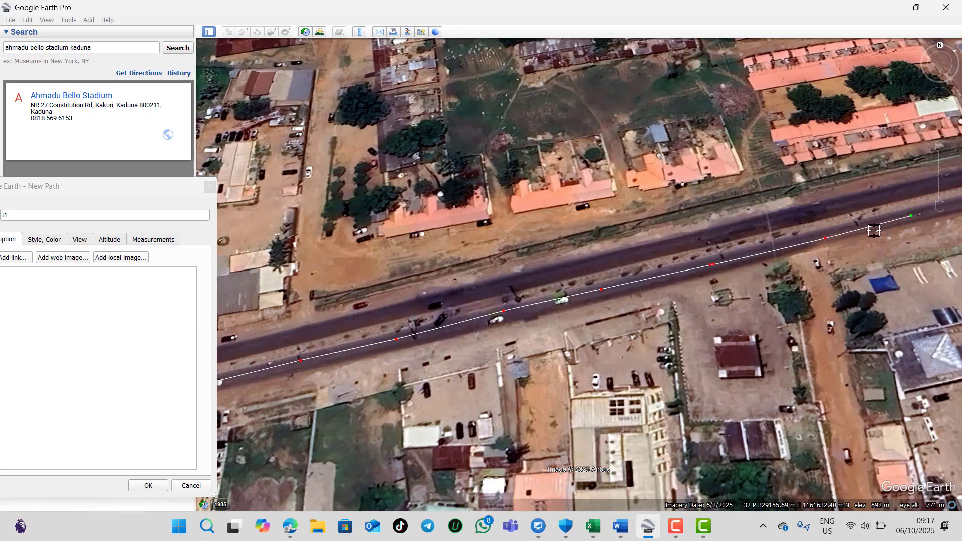
# Add the final five road points, ending at the next roundabout.
pyautogui.scroll(-3, 873, 230)
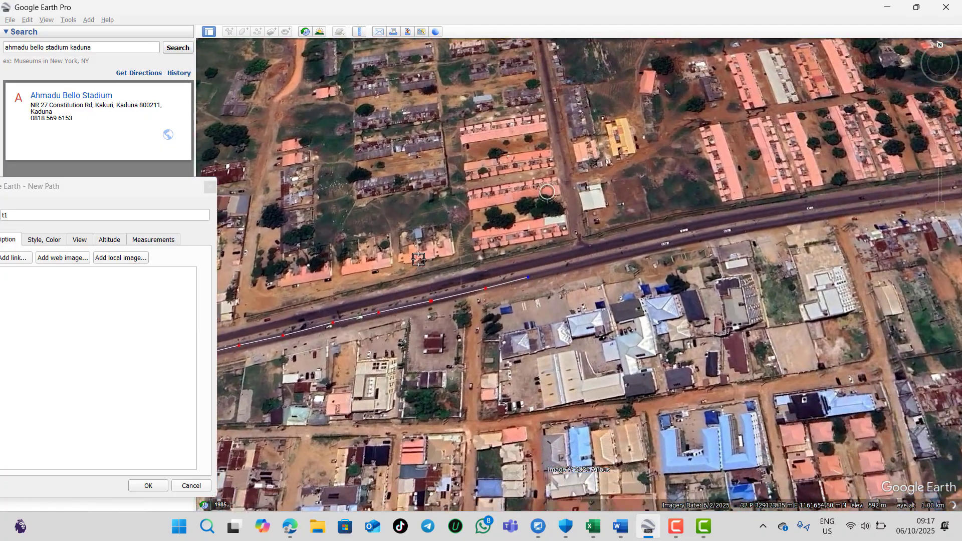
pyautogui.scroll(3, 418, 259)
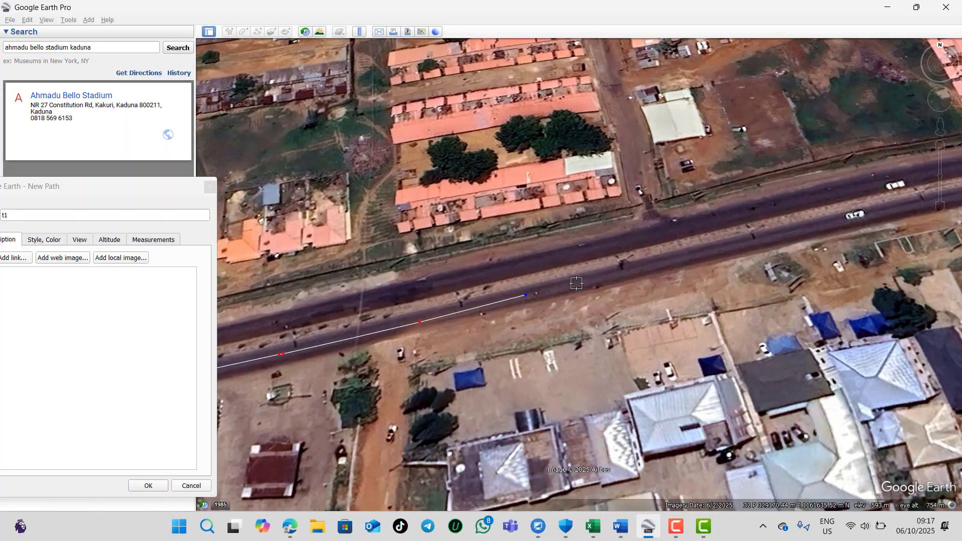
pyautogui.click(608, 276)
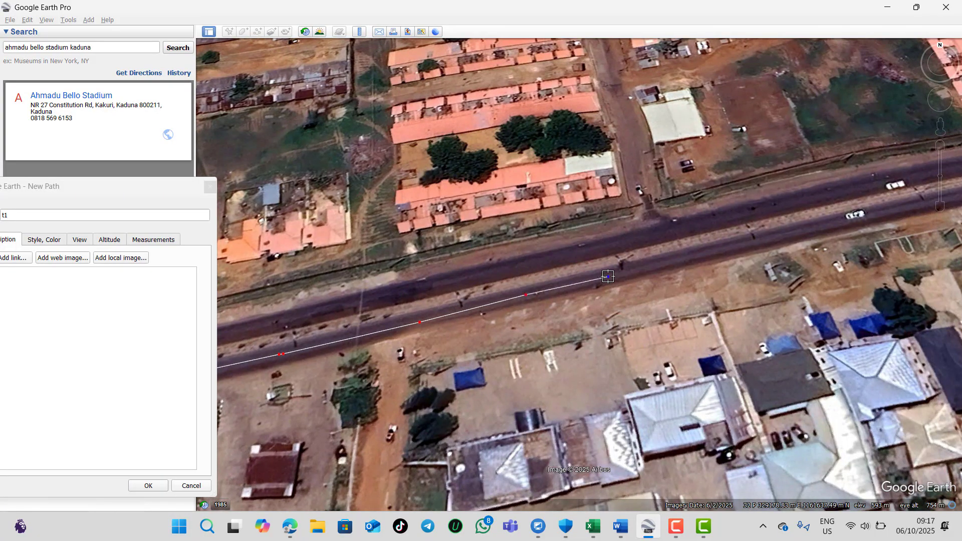
pyautogui.click(692, 254)
pyautogui.click(788, 234)
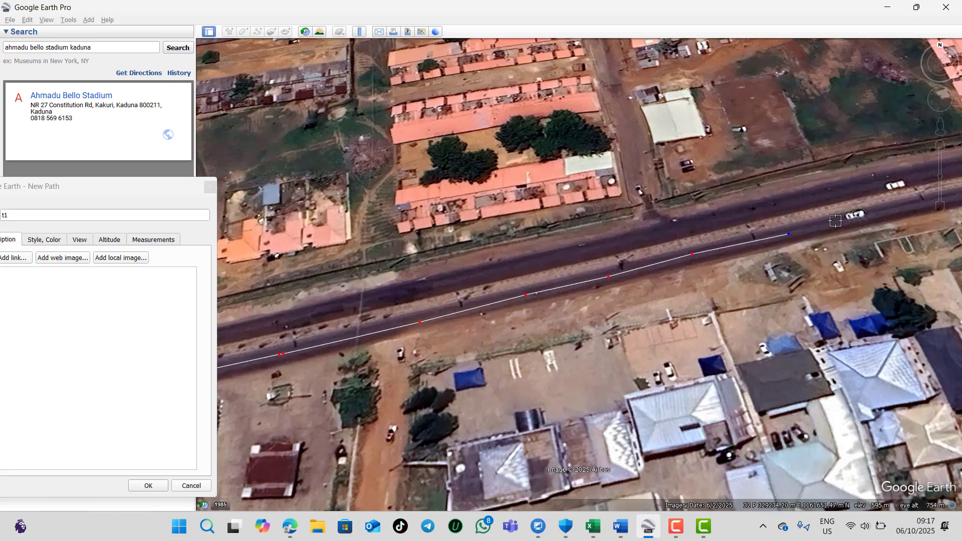
pyautogui.click(861, 216)
pyautogui.scroll(-3, 690, 230)
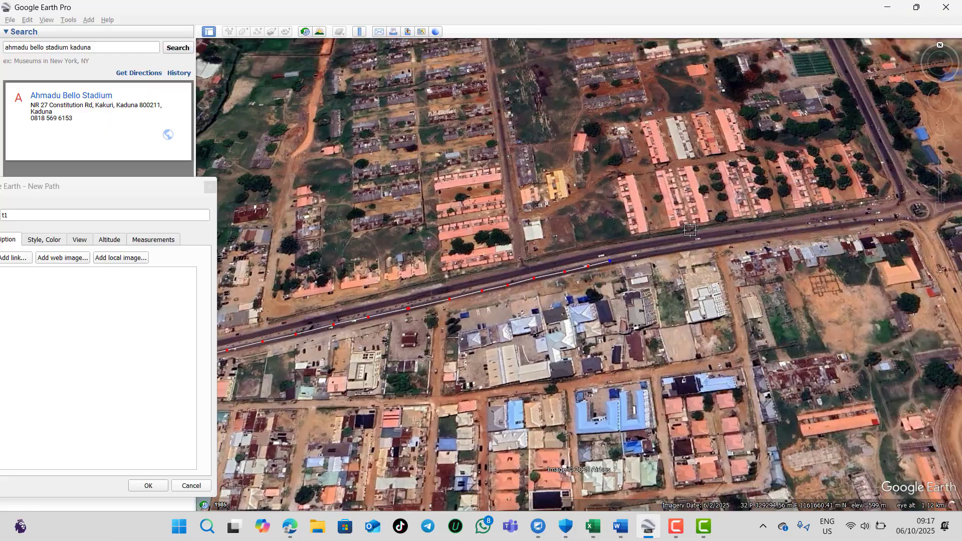
pyautogui.scroll(3, 689, 230)
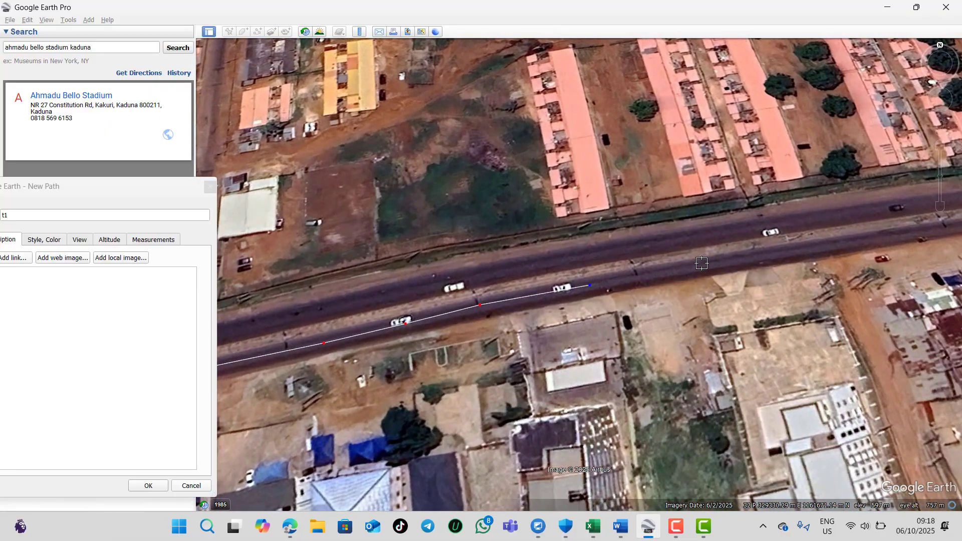
pyautogui.click(701, 263)
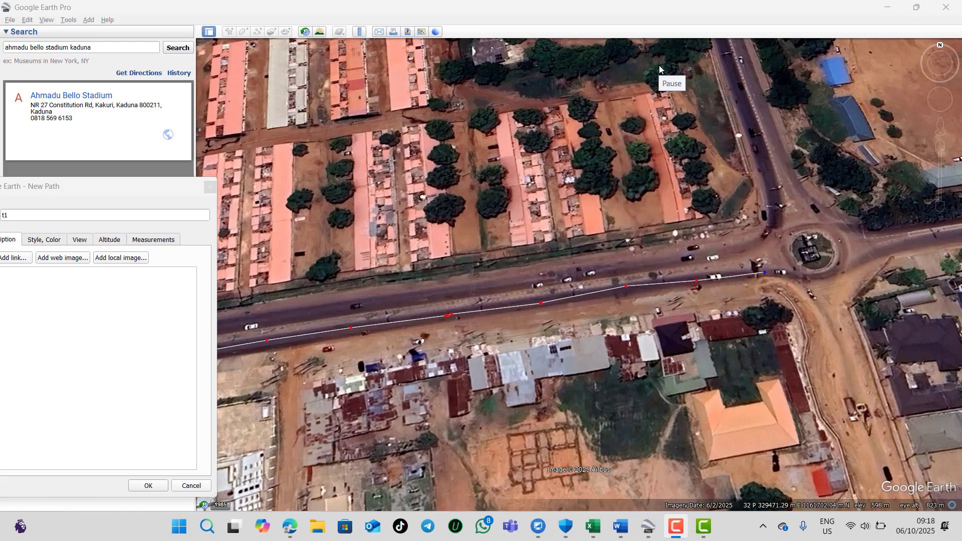
# Save path t1 and bring up its context menu in the Places panel.
pyautogui.moveTo(115, 186); pyautogui.dragTo(756, 149)
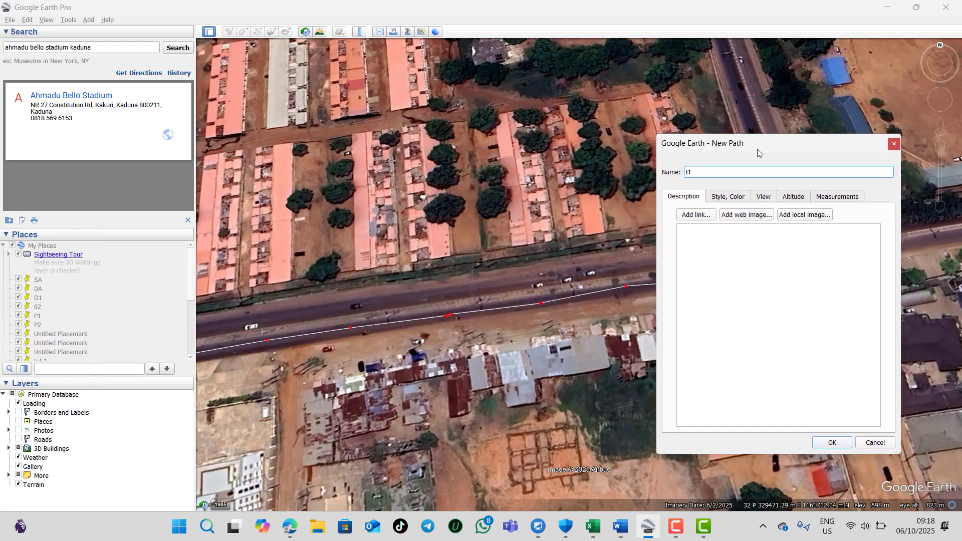
pyautogui.click(829, 442)
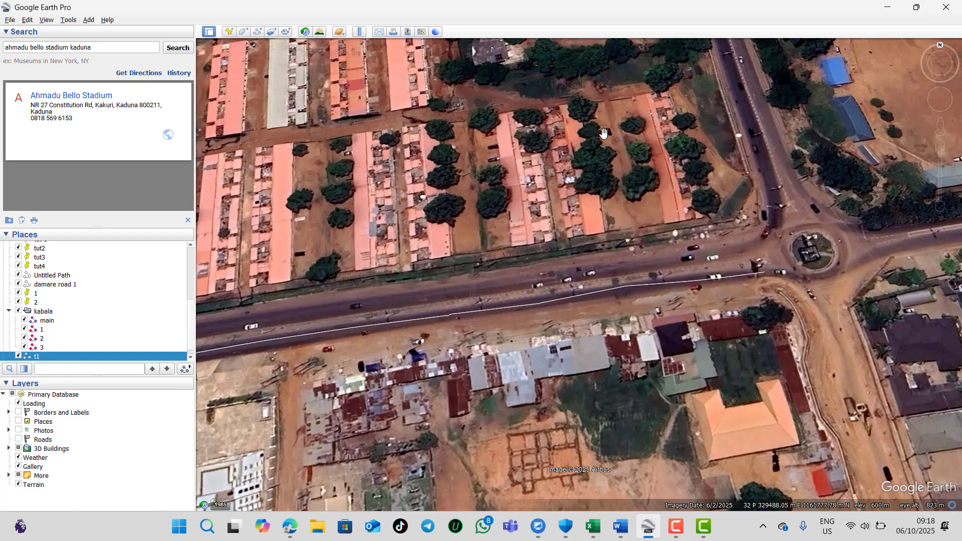
pyautogui.rightClick(61, 356)
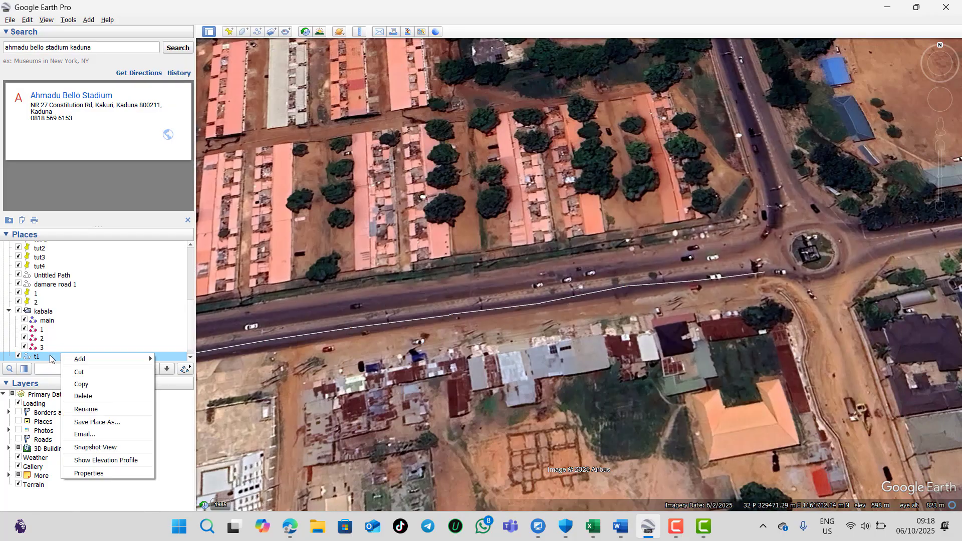
# Show t1's elevation profile: 1.91 km, 580–597 m, average slope 1.8%.
pyautogui.click(129, 466)
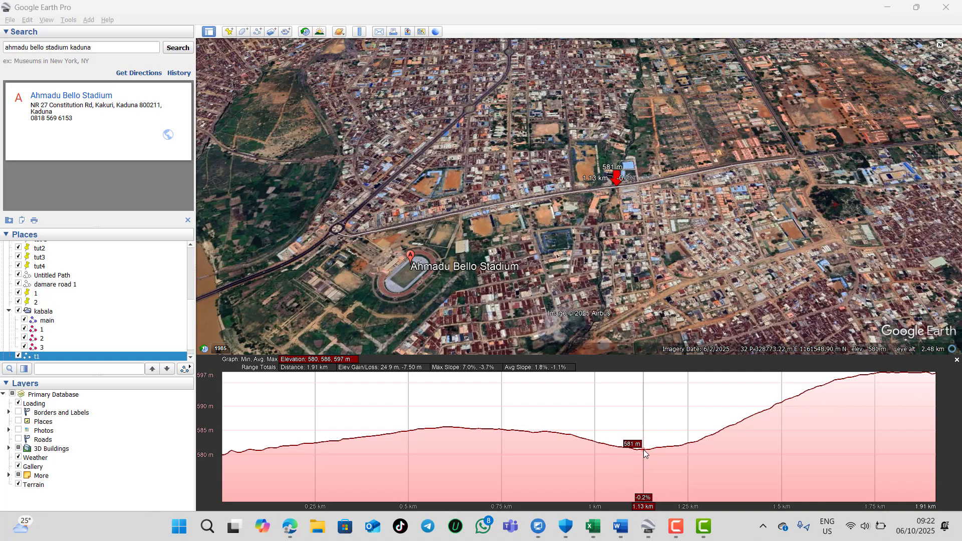
# Read elevations along the profile graph, e.g. 582 m at 1.2 km before the climb to 597 m.
pyautogui.moveTo(711, 520)
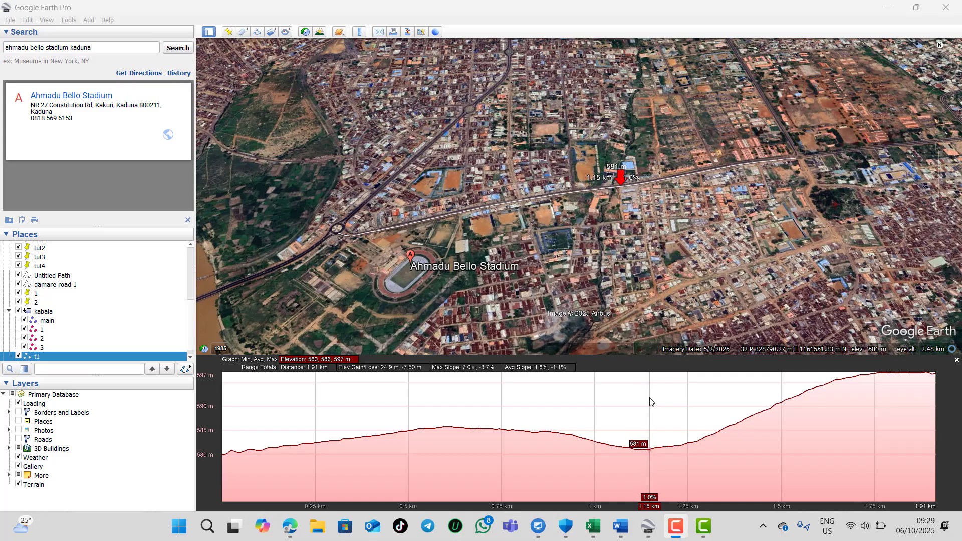
pyautogui.moveTo(609, 530)
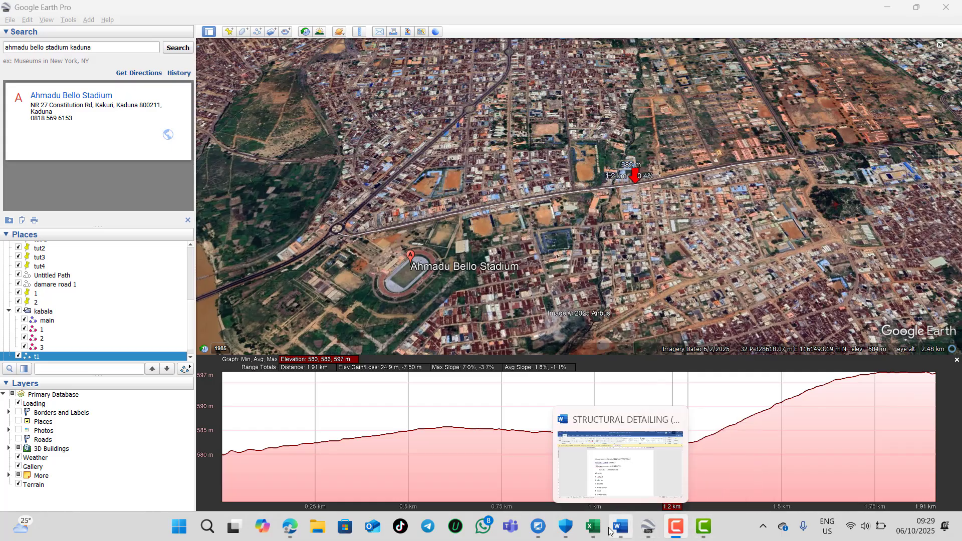
pyautogui.moveTo(647, 531)
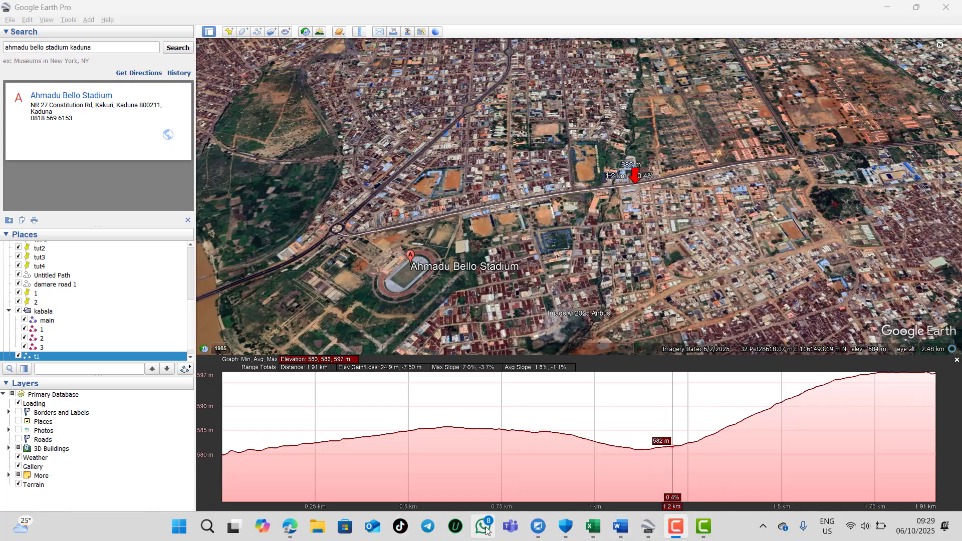
# Minimize UltraViewer and switch to the FMW Geometric Design PDF's page 31 design-speed table.
pyautogui.moveTo(537, 530)
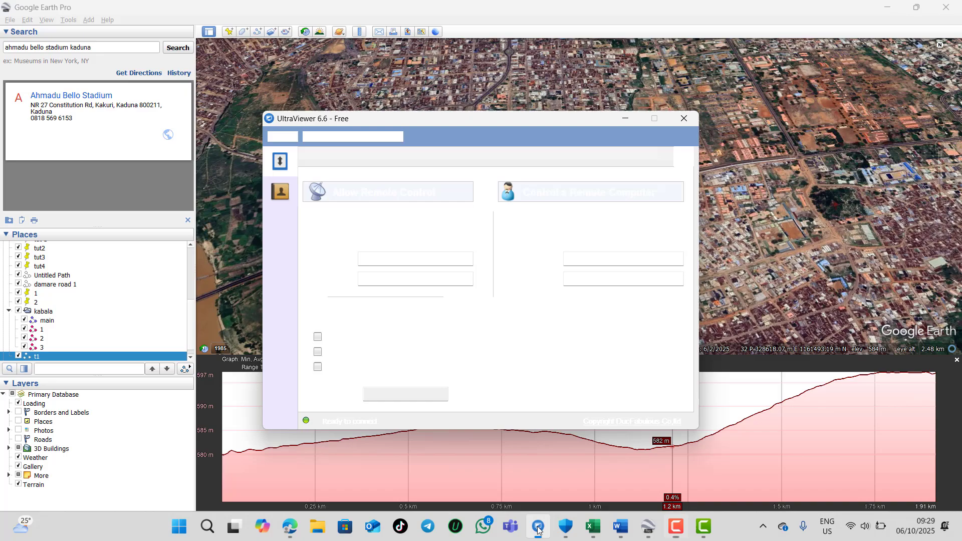
pyautogui.click(625, 120)
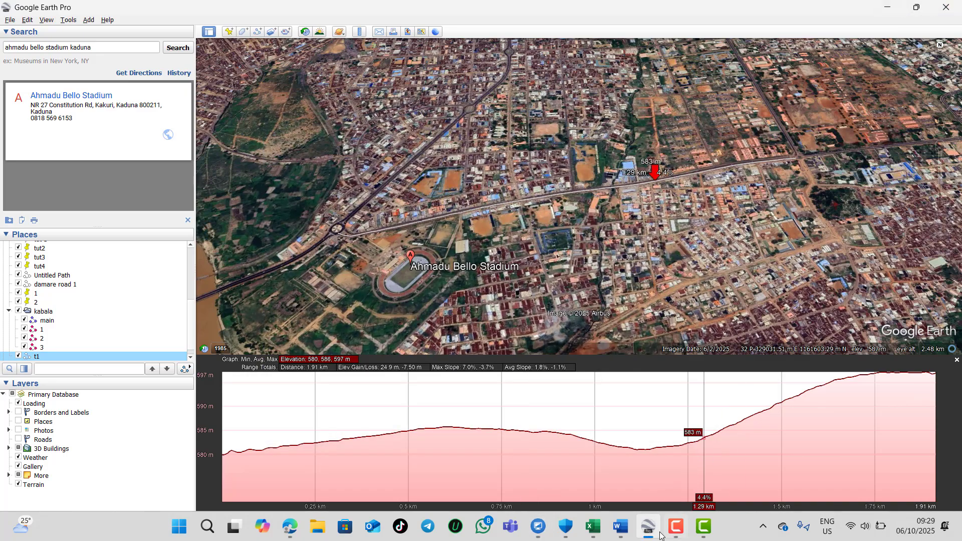
pyautogui.moveTo(287, 532)
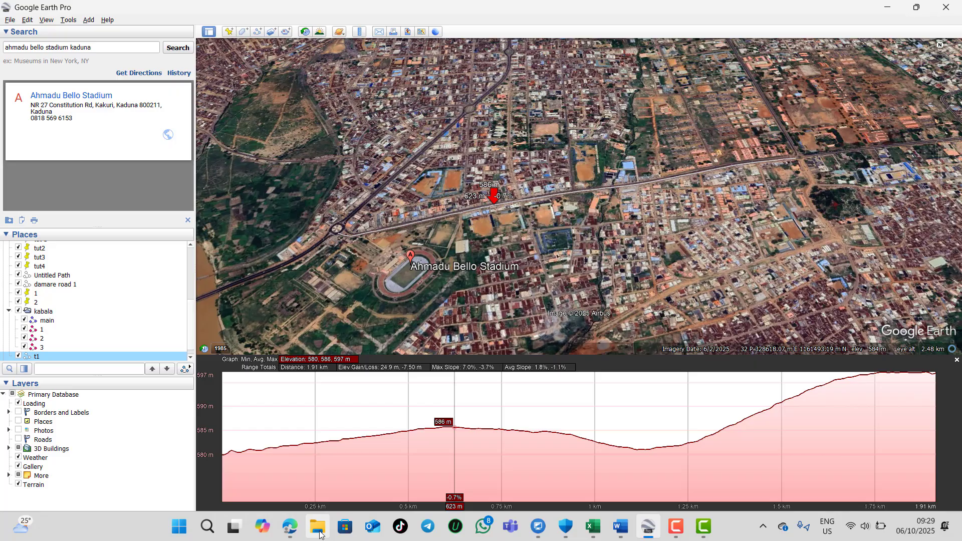
pyautogui.moveTo(607, 531)
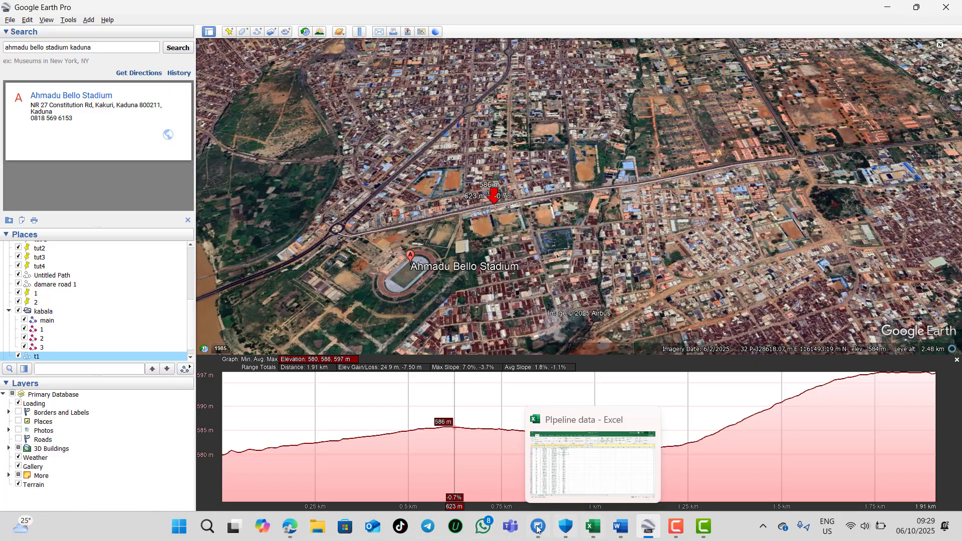
pyautogui.hotkey('alt', 'Tab')
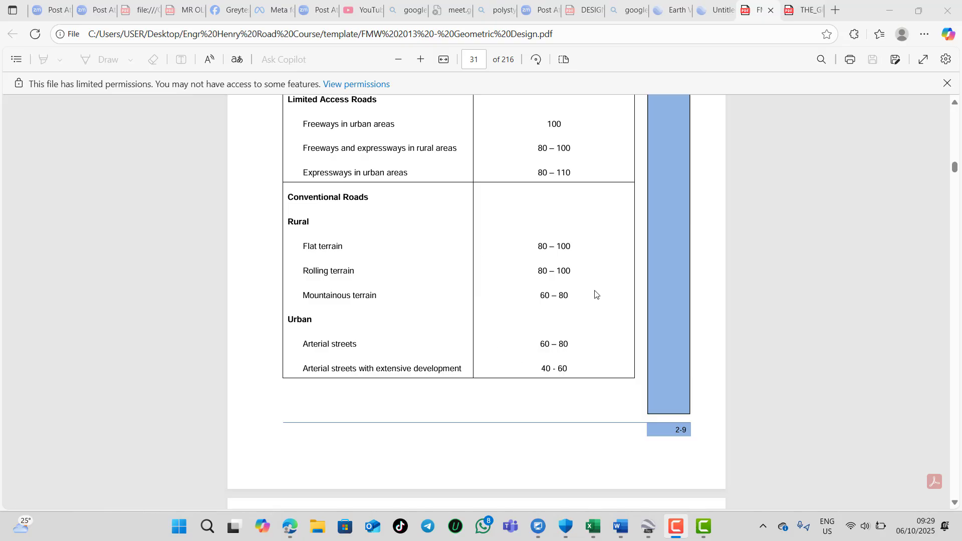
pyautogui.scroll(5, 534, 236)
pyautogui.scroll(-5, 562, 299)
pyautogui.click(893, 9)
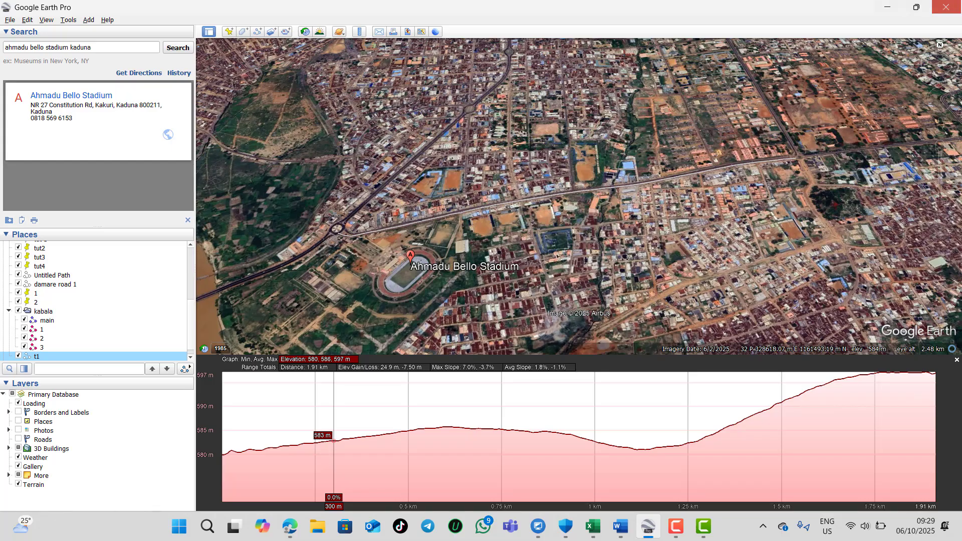
pyautogui.click(292, 527)
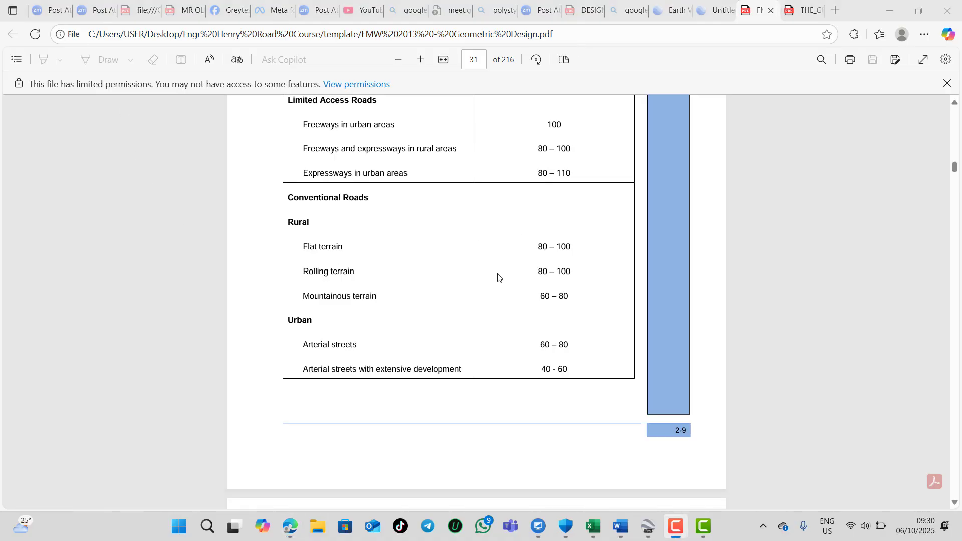
# Scroll the manual between pages 29 and 31, ending on page 30's Class C2 and C3 speeds.
pyautogui.scroll(5, 497, 275)
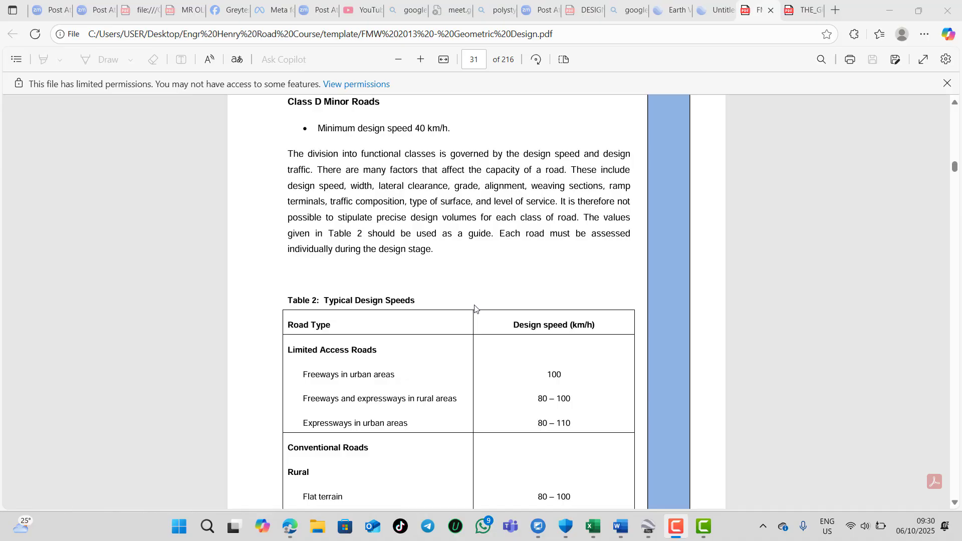
pyautogui.scroll(7, 475, 300)
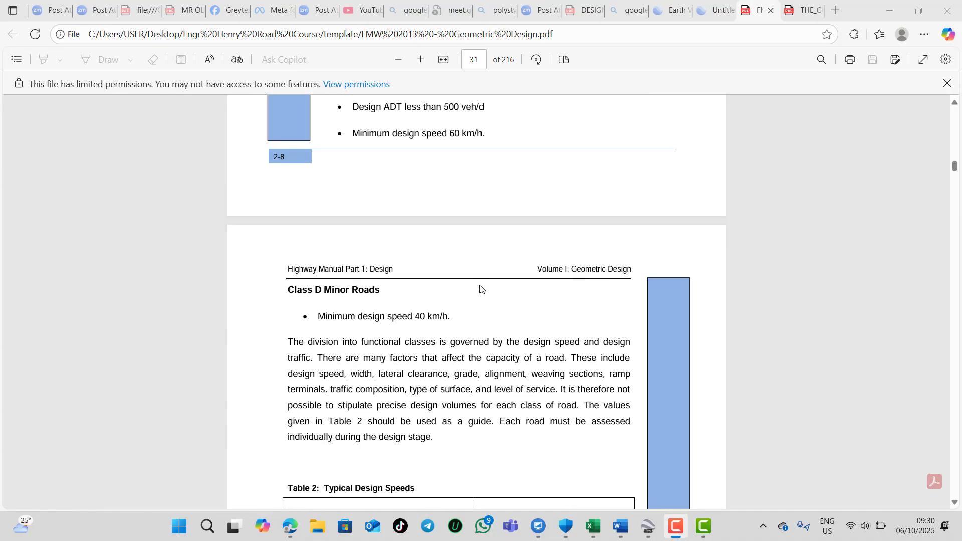
pyautogui.scroll(-5, 399, 378)
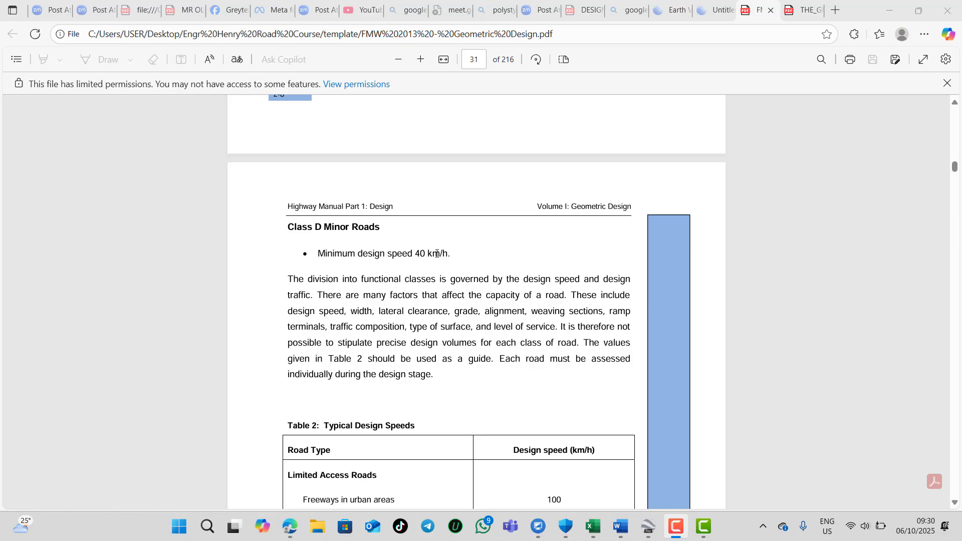
pyautogui.scroll(9, 437, 254)
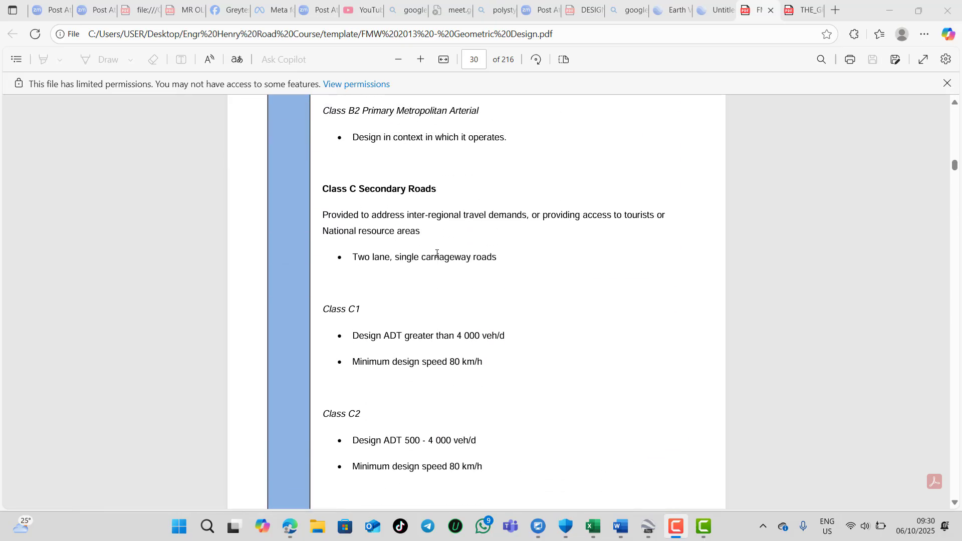
pyautogui.scroll(5, 436, 258)
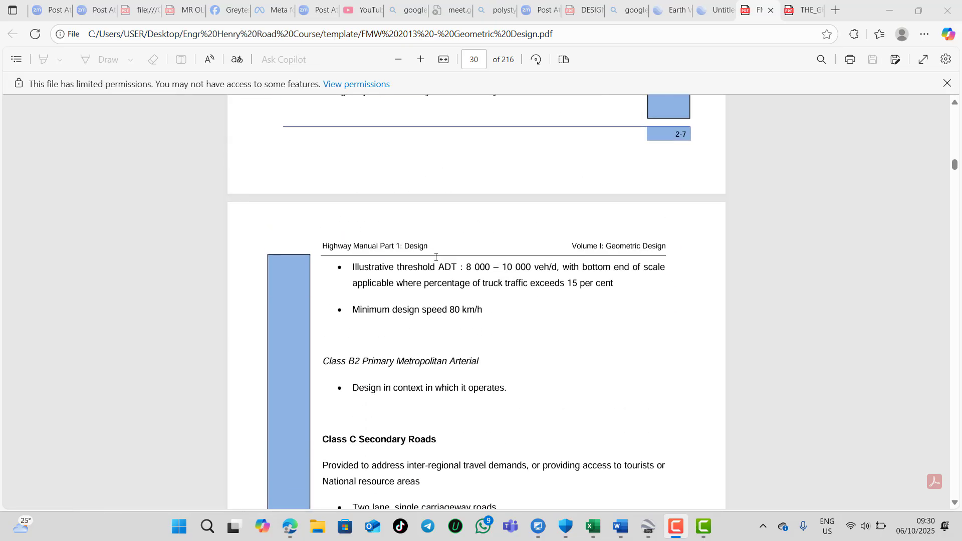
pyautogui.scroll(-3, 481, 318)
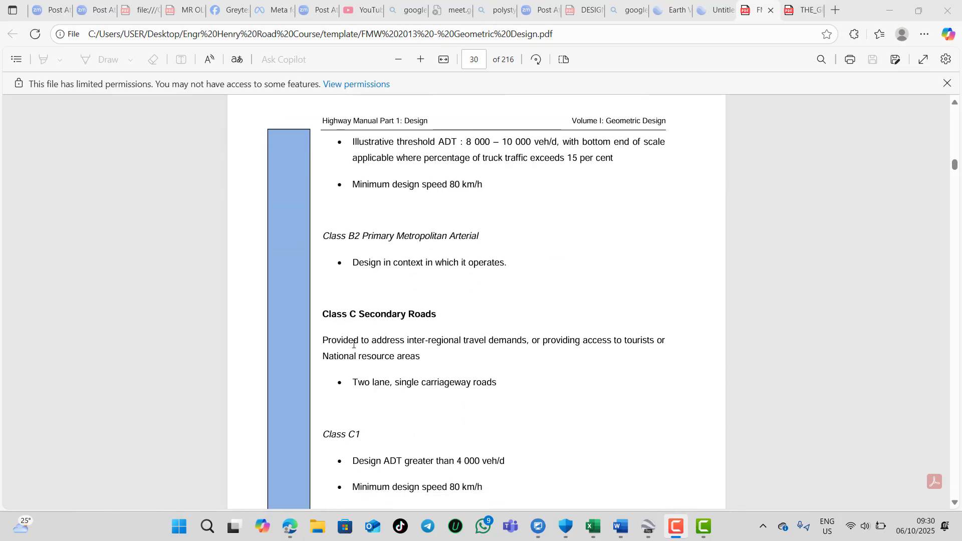
pyautogui.scroll(15, 394, 330)
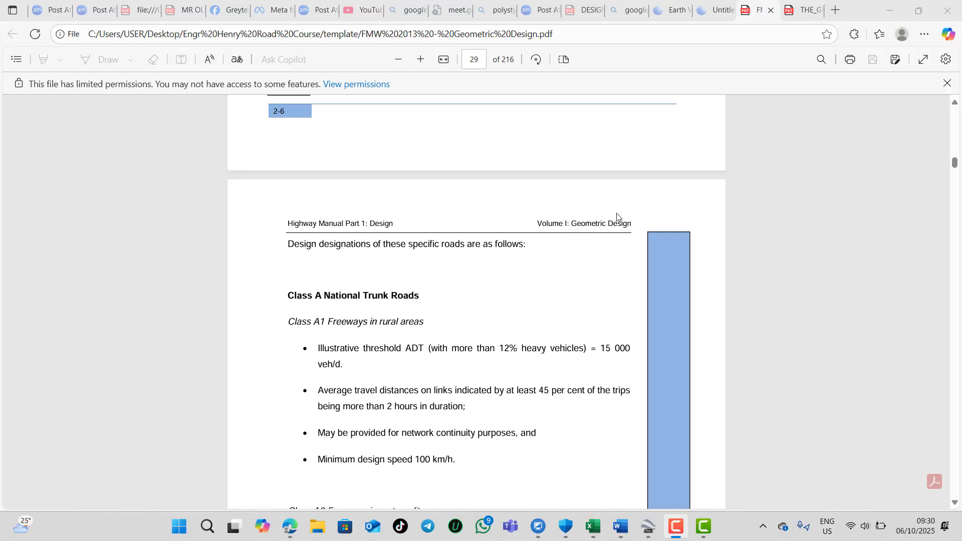
pyautogui.scroll(-15, 501, 343)
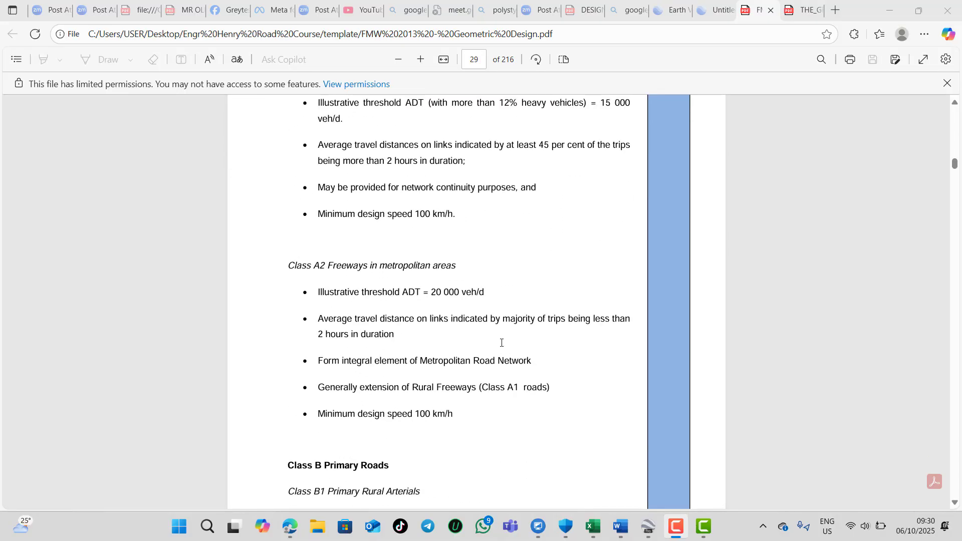
pyautogui.scroll(-10, 652, 274)
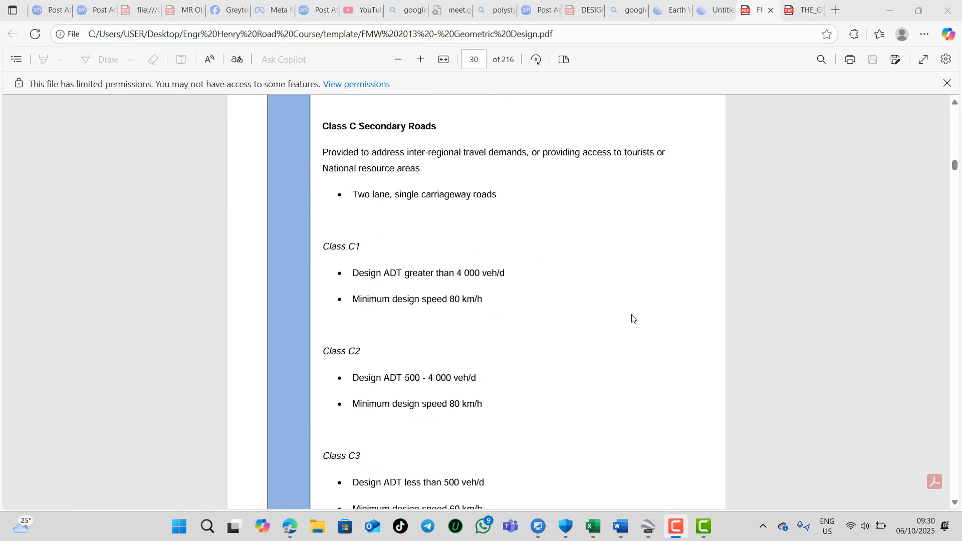
# Return to Google Earth and zoom in and out around the roundabouts on path t1.
pyautogui.moveTo(648, 526)
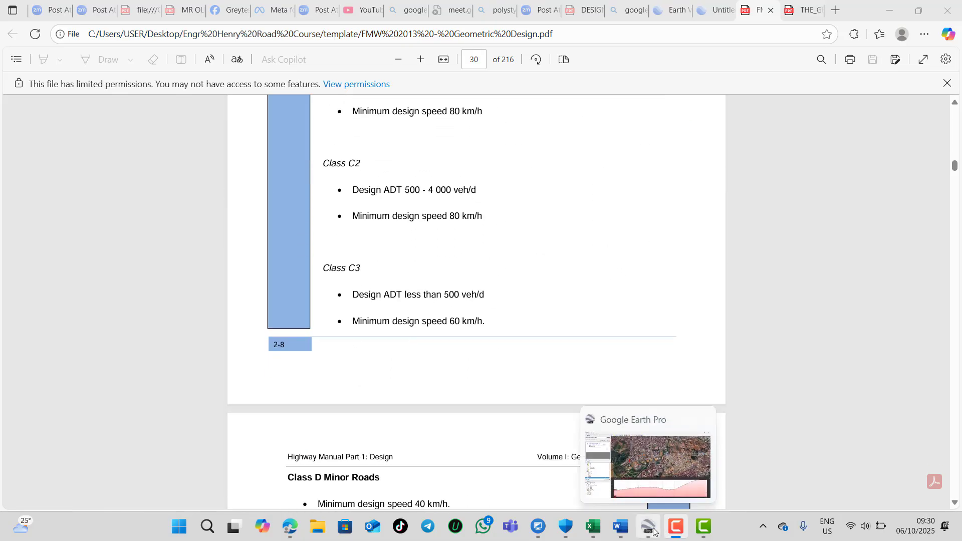
pyautogui.click(659, 491)
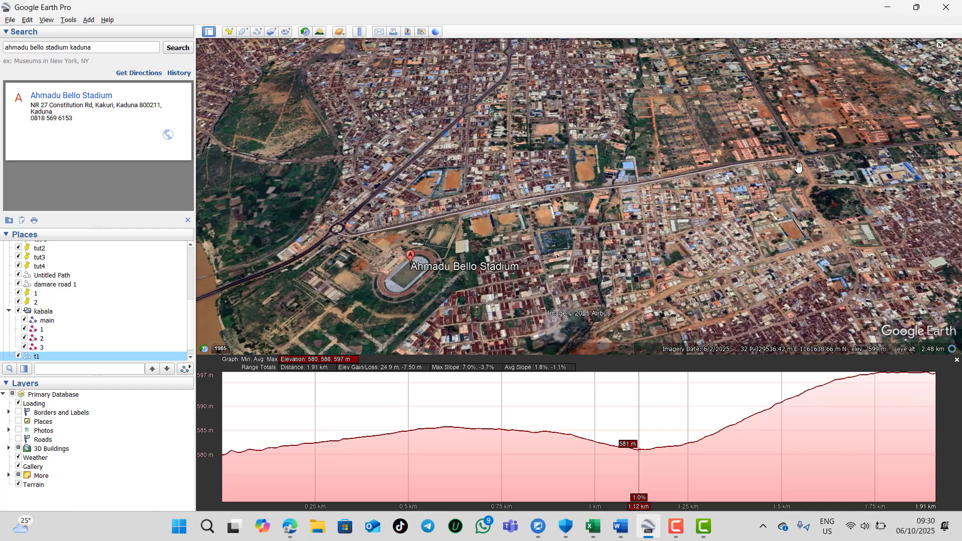
pyautogui.scroll(4, 342, 234)
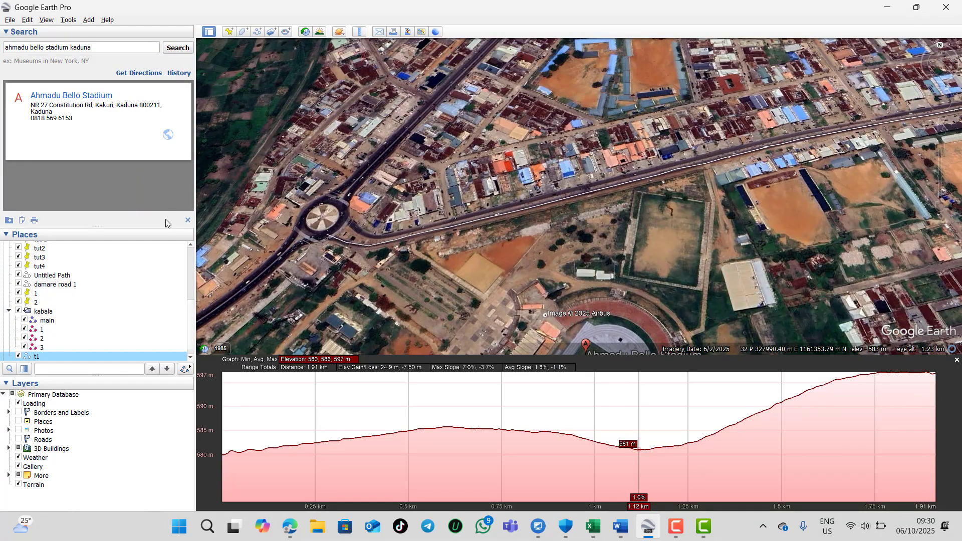
pyautogui.scroll(-1, 279, 259)
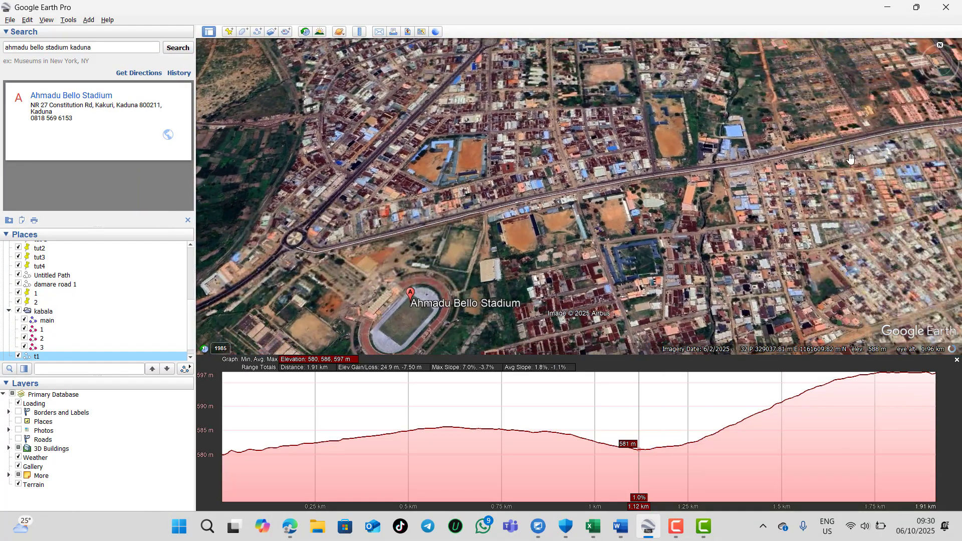
pyautogui.scroll(-3, 570, 198)
pyautogui.scroll(3, 796, 144)
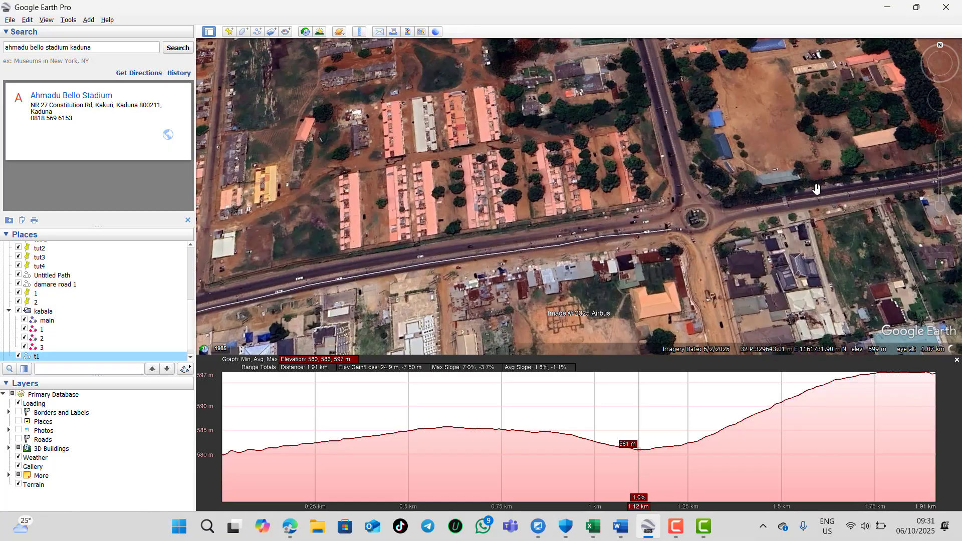
# Pan west and zoom into the roundabout at Constitution Road's western start.
pyautogui.scroll(-2, 672, 241)
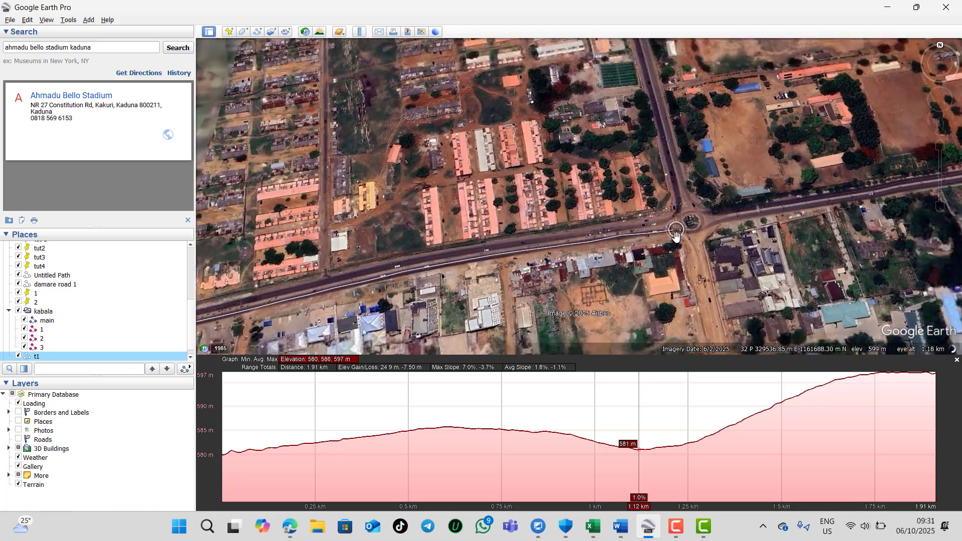
pyautogui.scroll(2, 658, 243)
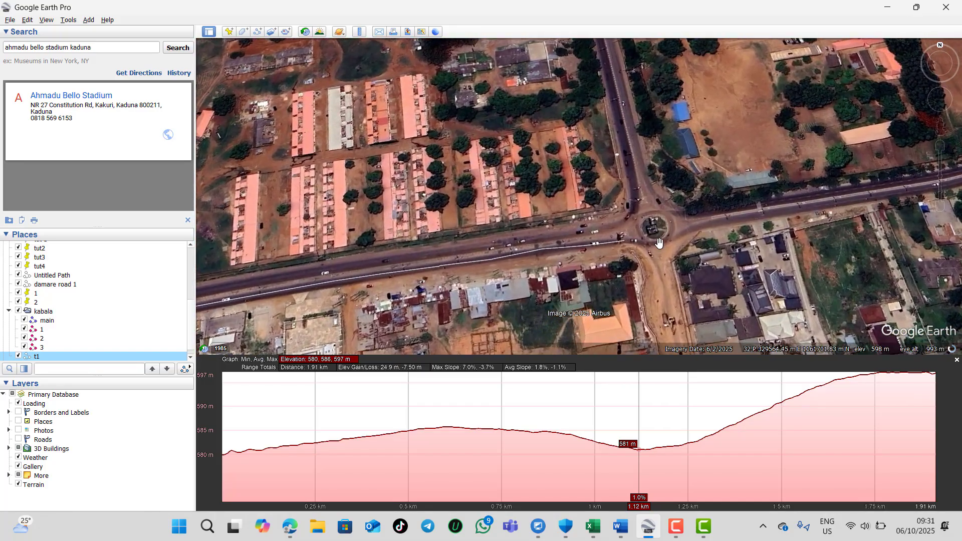
pyautogui.scroll(-3, 672, 234)
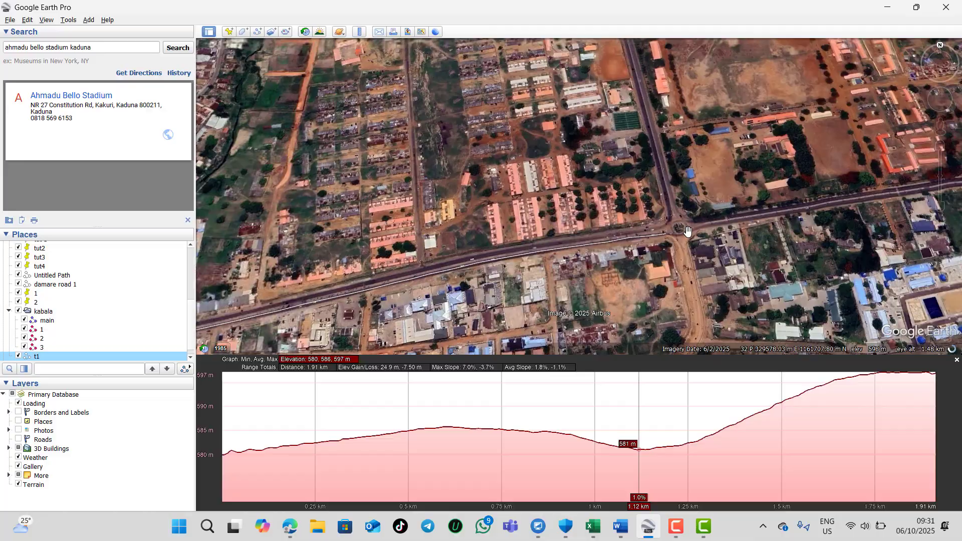
pyautogui.scroll(-3, 686, 229)
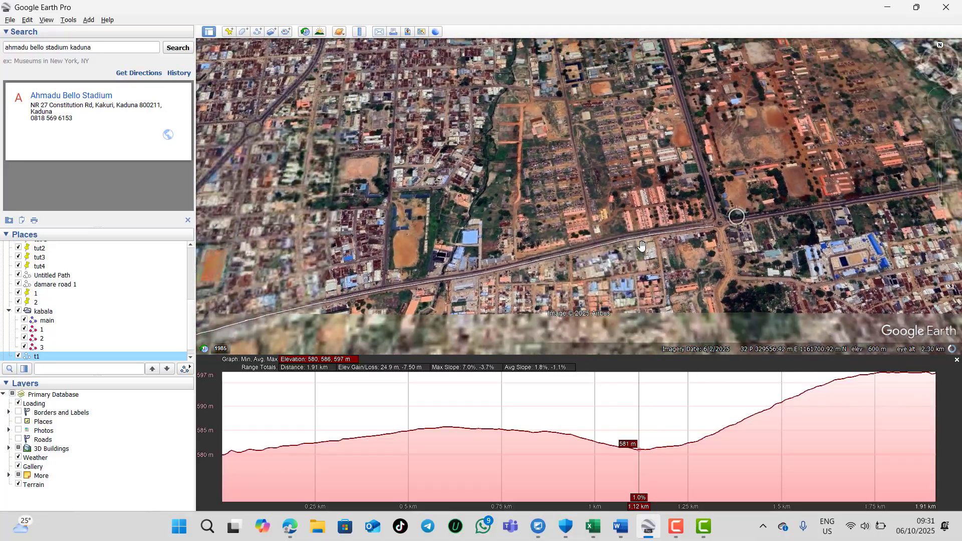
pyautogui.press('Left')
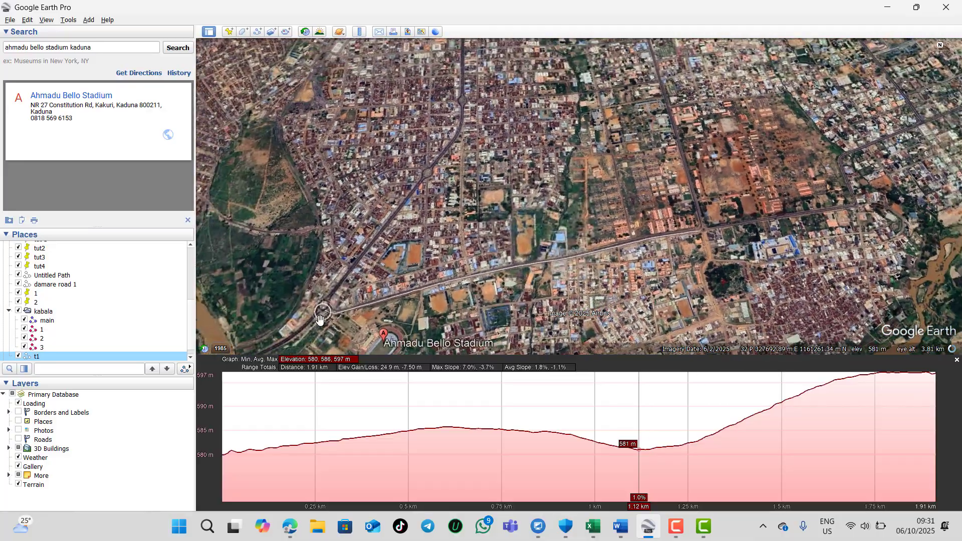
pyautogui.scroll(3, 335, 315)
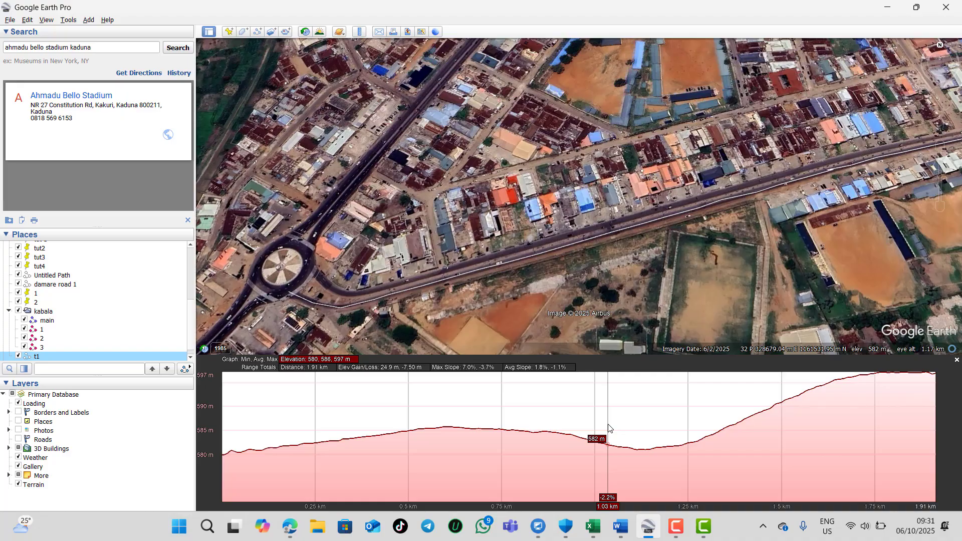
pyautogui.moveTo(741, 245)
pyautogui.mouseDown()
pyautogui.moveTo(606, 271)
pyautogui.moveTo(593, 290)
pyautogui.mouseUp()
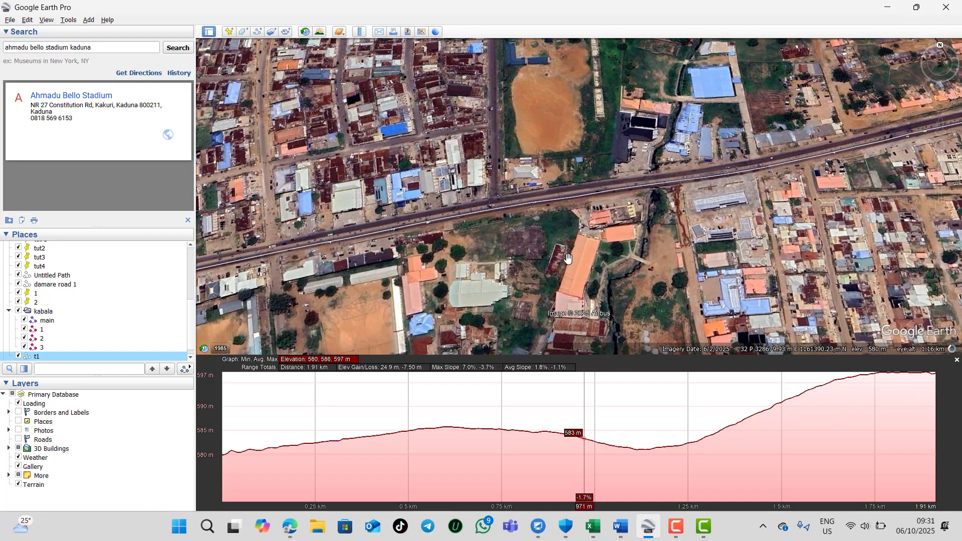
pyautogui.scroll(-3, 676, 206)
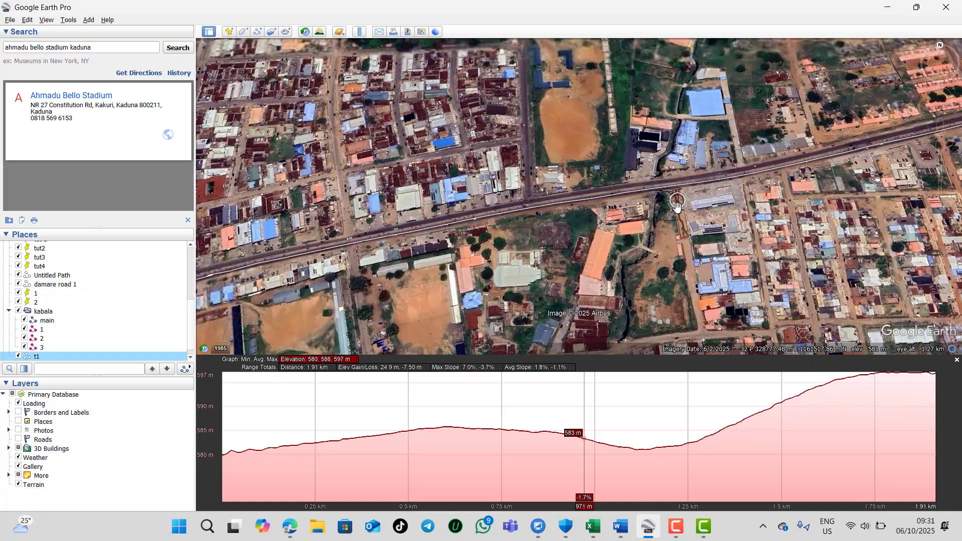
pyautogui.scroll(-1, 677, 214)
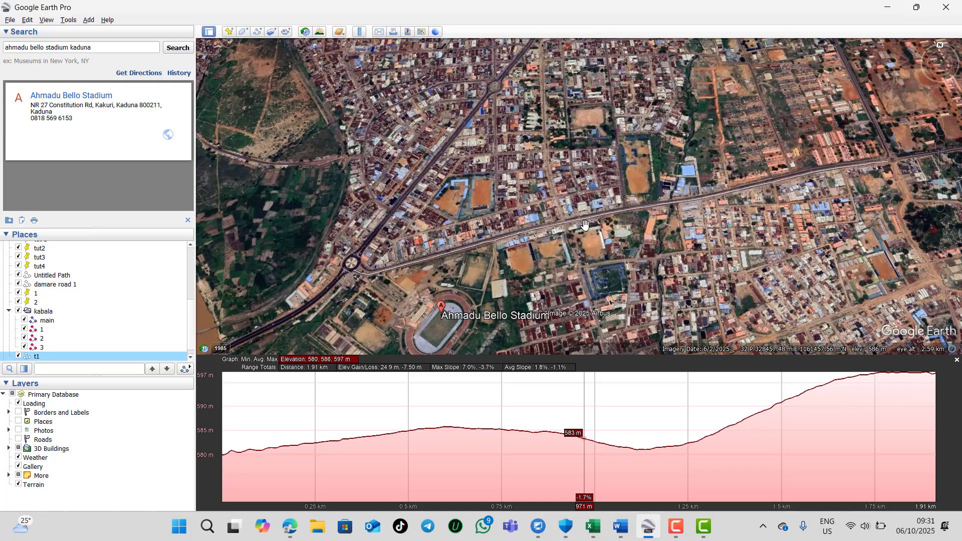
pyautogui.scroll(3, 730, 195)
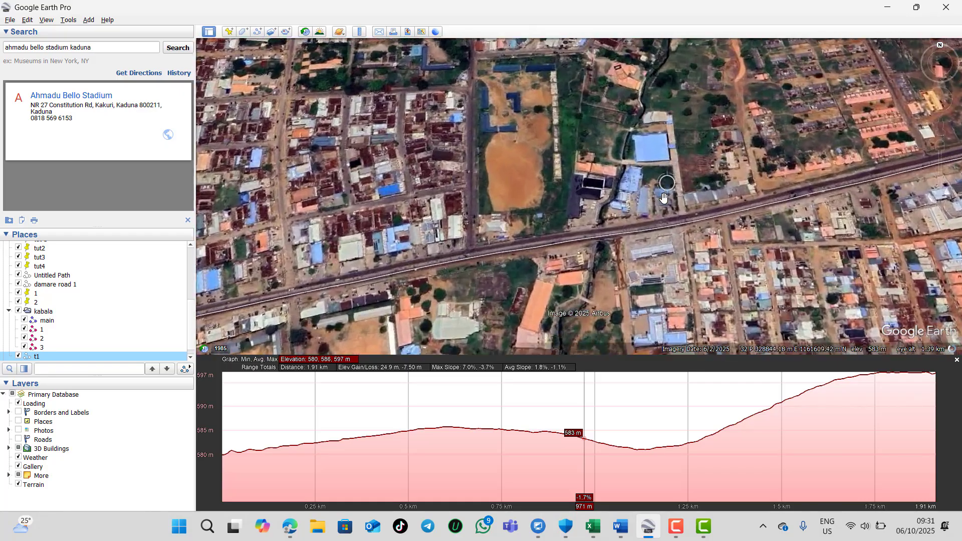
# Tilt to a more top-down view and zoom in on the drainage channel under Constitution Road.
pyautogui.scroll(2, 565, 307)
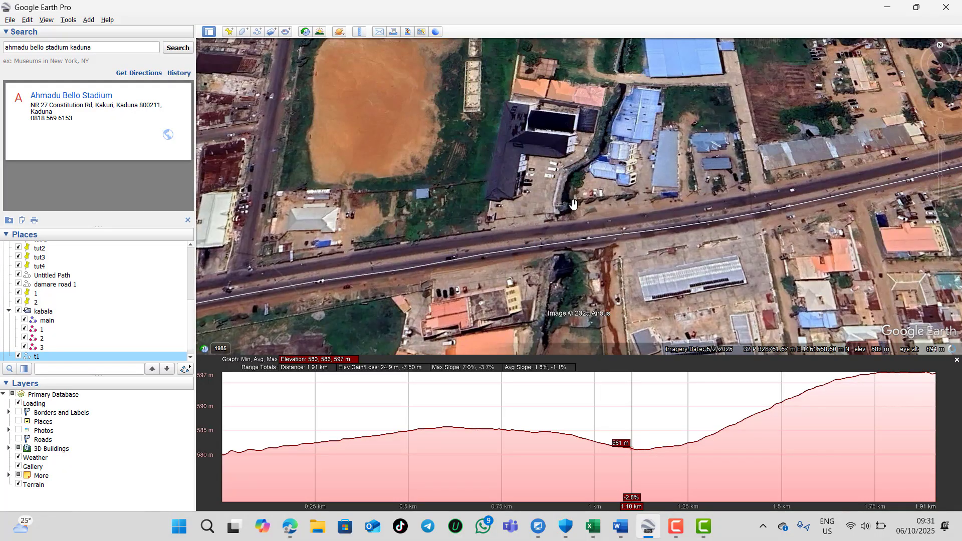
pyautogui.moveTo(577, 193); pyautogui.dragTo(632, 89)
pyautogui.scroll(2, 598, 192)
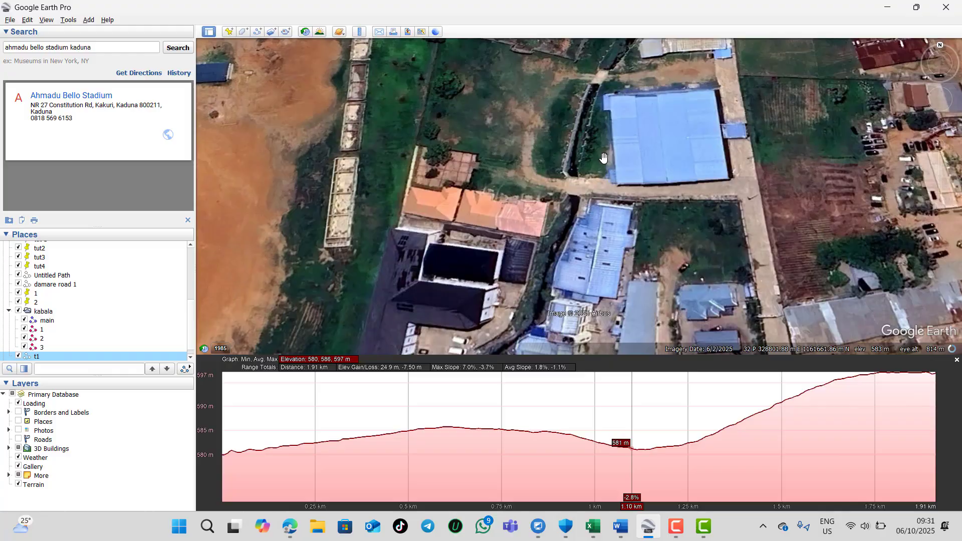
pyautogui.scroll(-3, 604, 158)
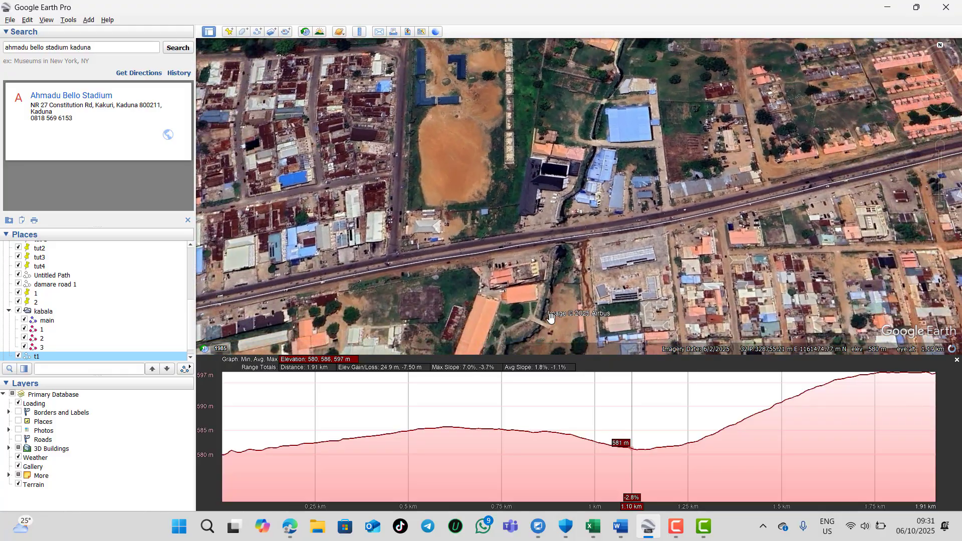
pyautogui.scroll(3, 551, 316)
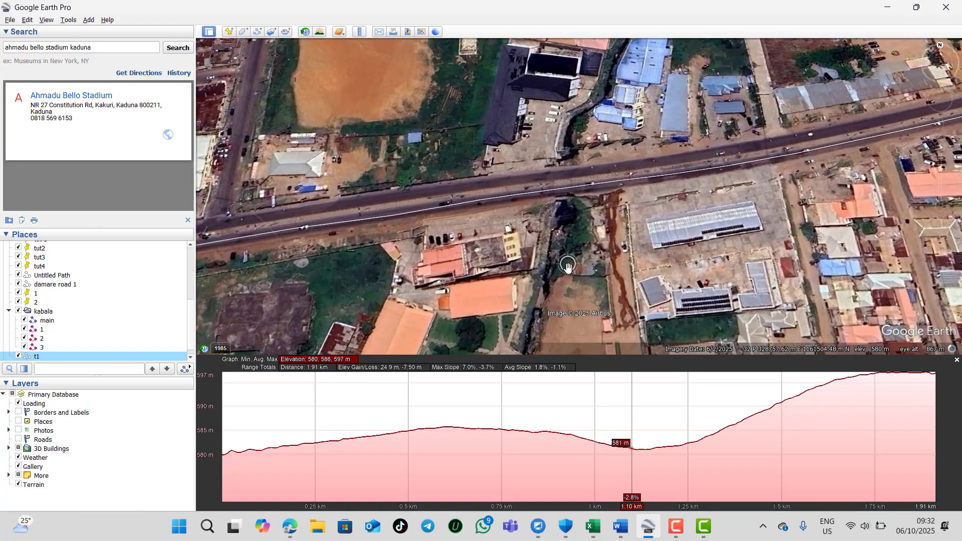
pyautogui.scroll(2, 561, 215)
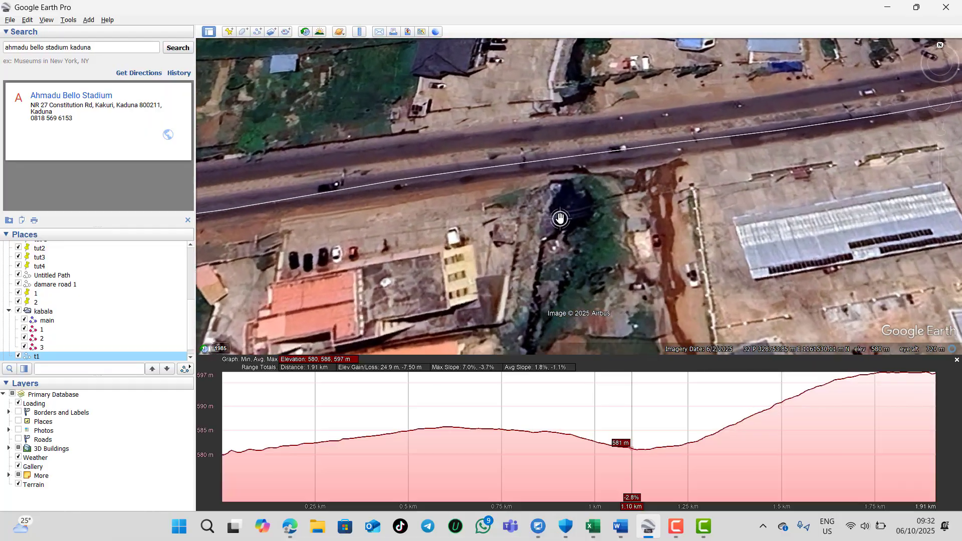
pyautogui.scroll(1, 563, 217)
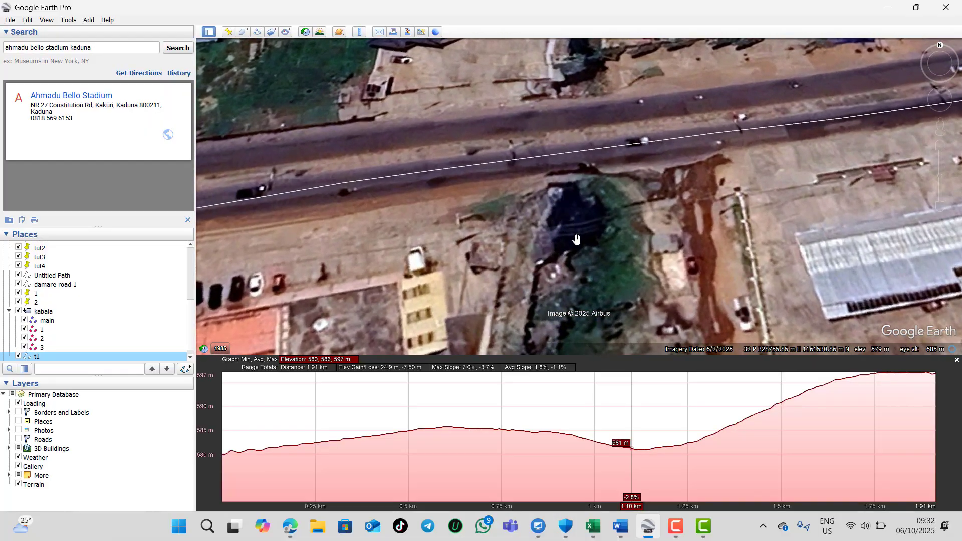
pyautogui.scroll(-3, 576, 240)
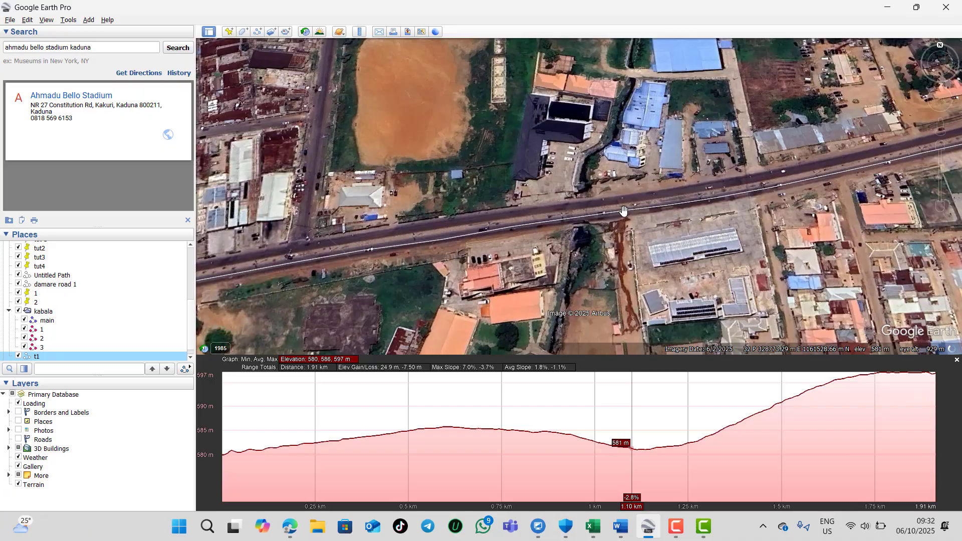
pyautogui.scroll(1, 624, 211)
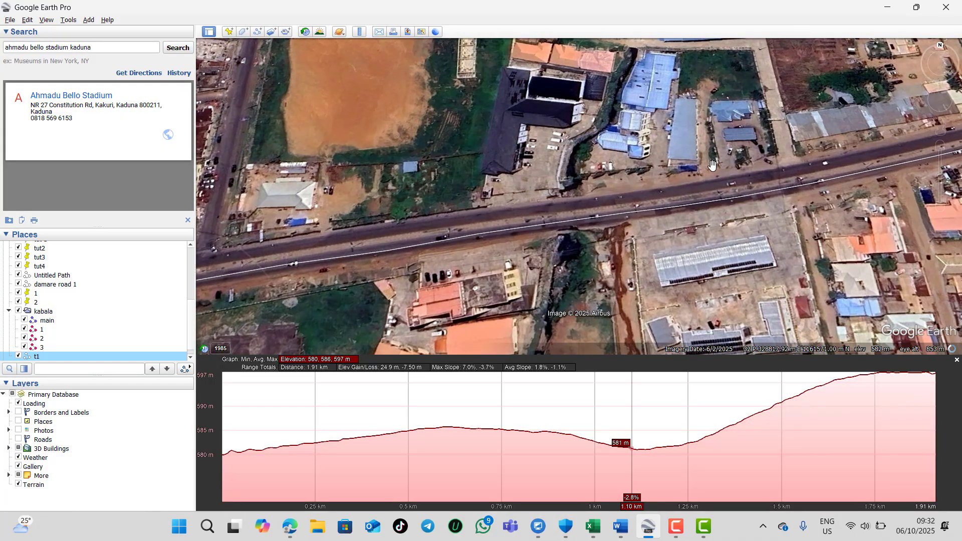
pyautogui.scroll(-1, 608, 220)
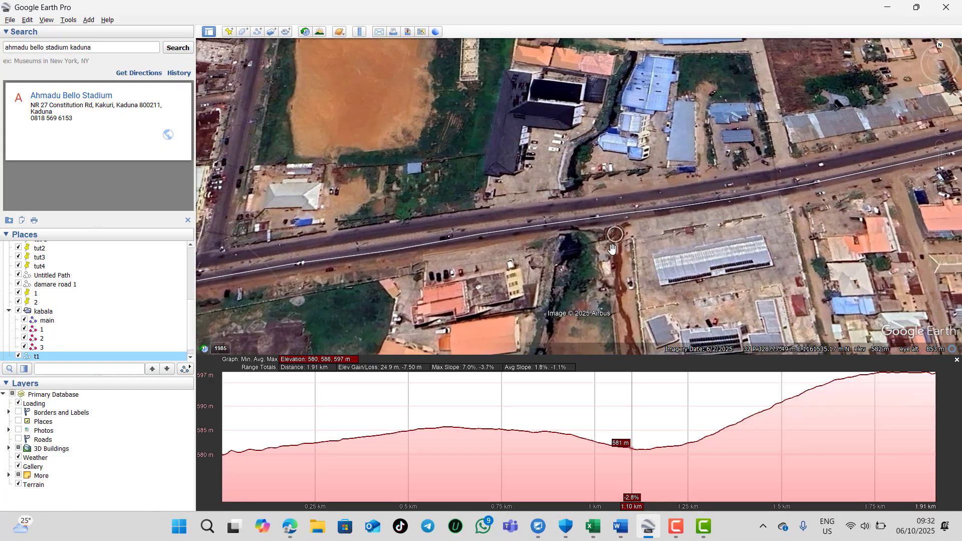
pyautogui.scroll(1, 604, 248)
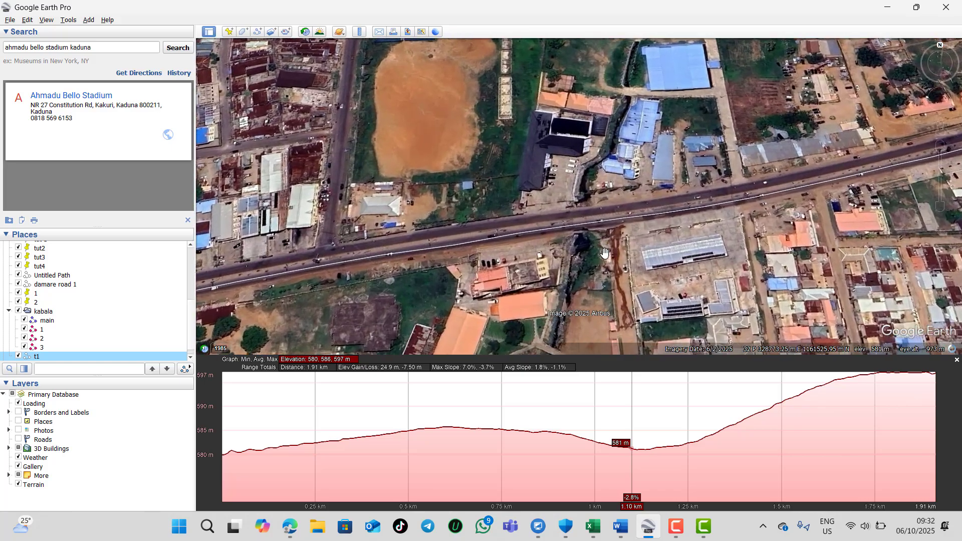
pyautogui.scroll(1, 600, 231)
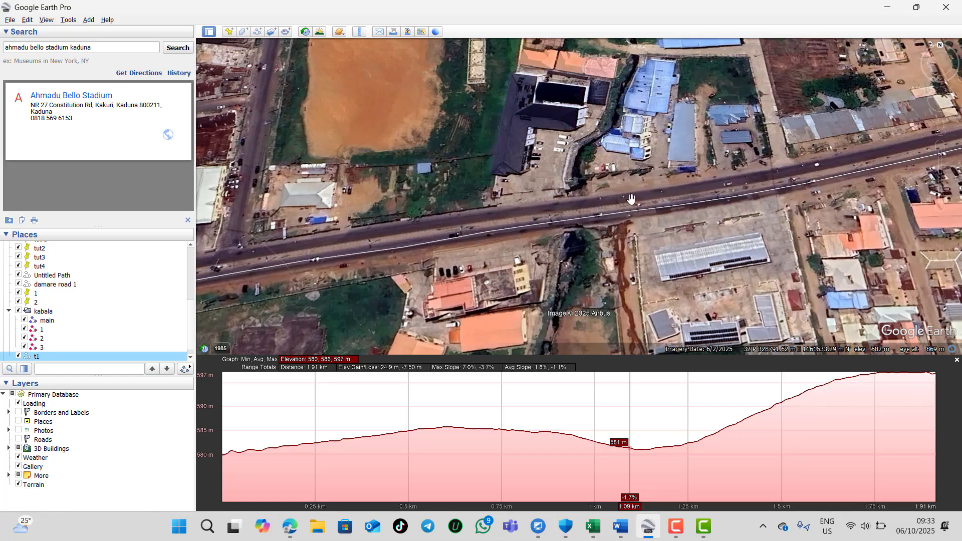
# Move along the road to the eastern roundabout junction and zoom in to inspect it.
pyautogui.scroll(-5, 441, 275)
pyautogui.moveTo(441, 275); pyautogui.dragTo(756, 202)
pyautogui.scroll(3, 756, 202)
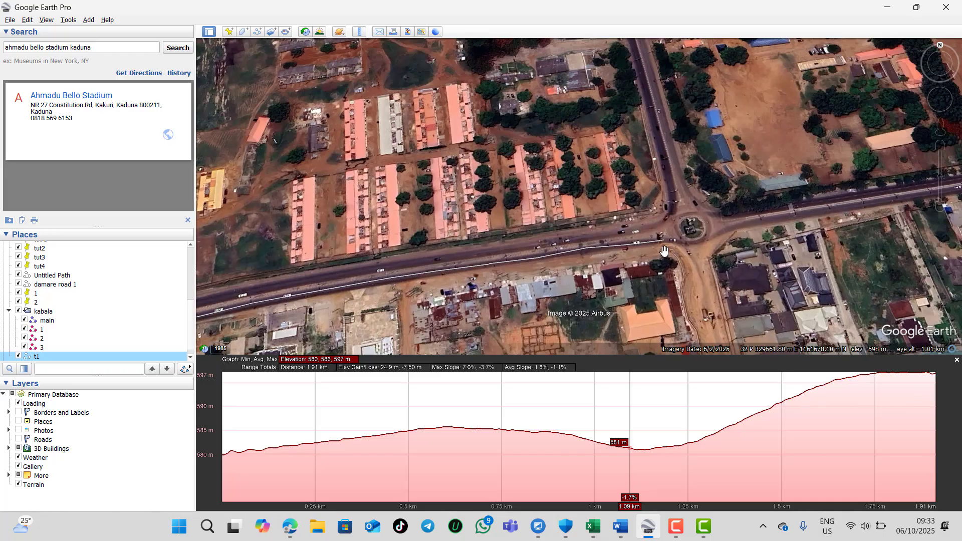
pyautogui.scroll(2, 674, 236)
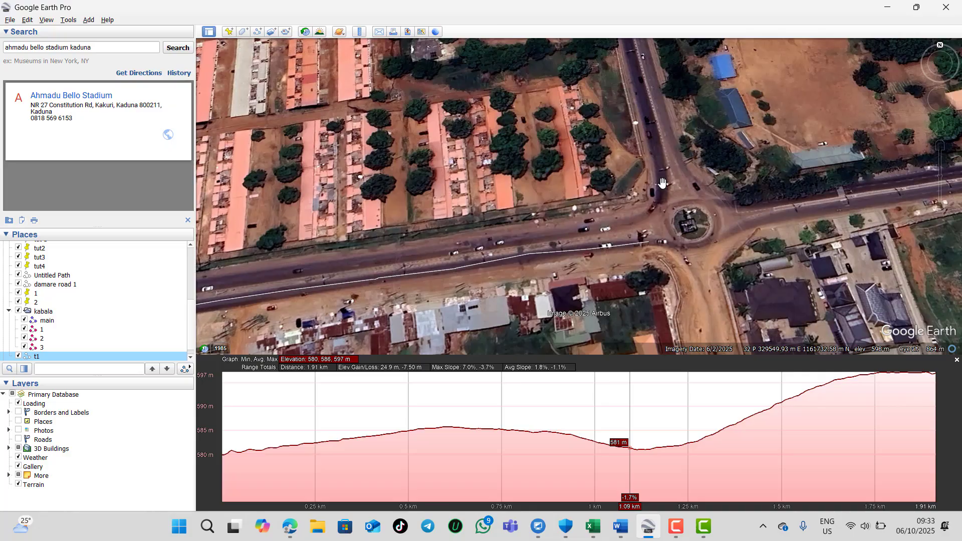
pyautogui.scroll(-2, 762, 198)
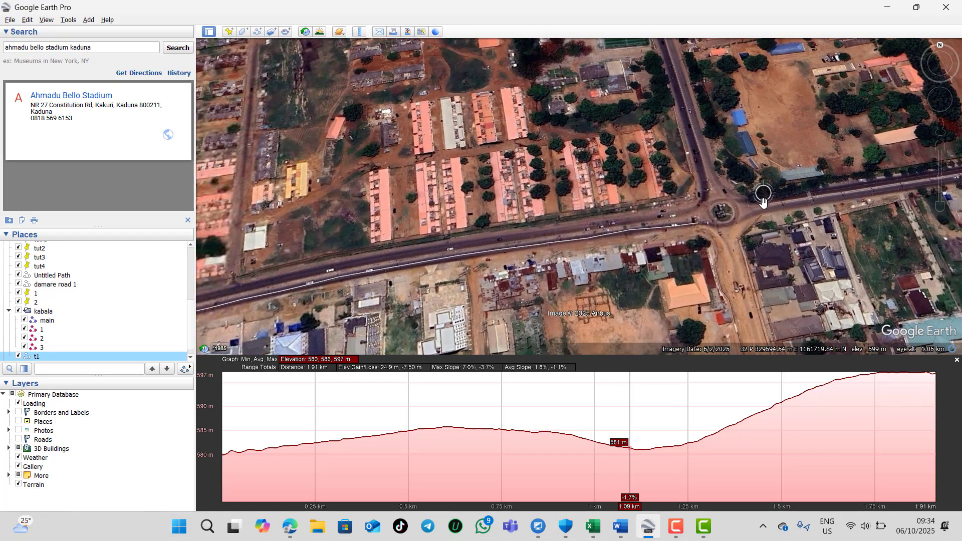
pyautogui.scroll(2, 370, 274)
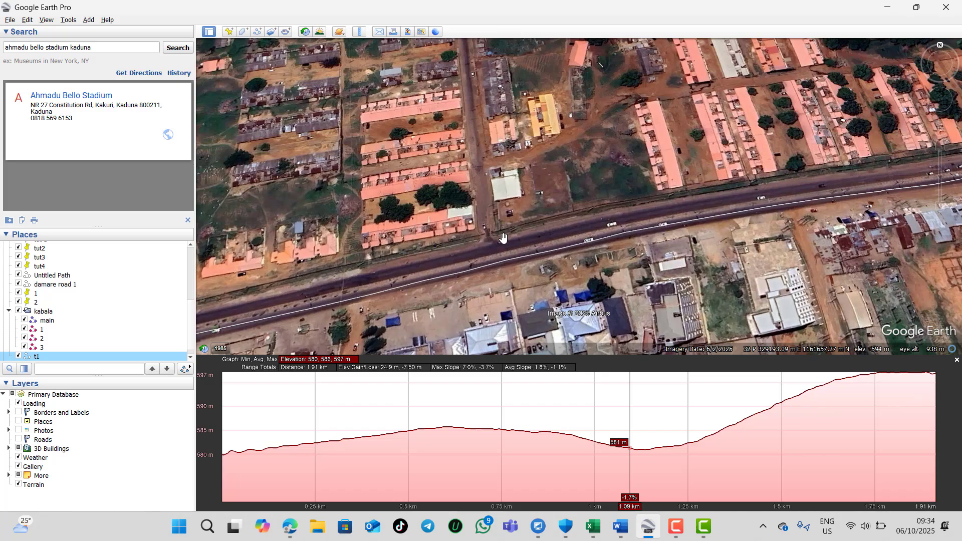
pyautogui.scroll(-2, 683, 210)
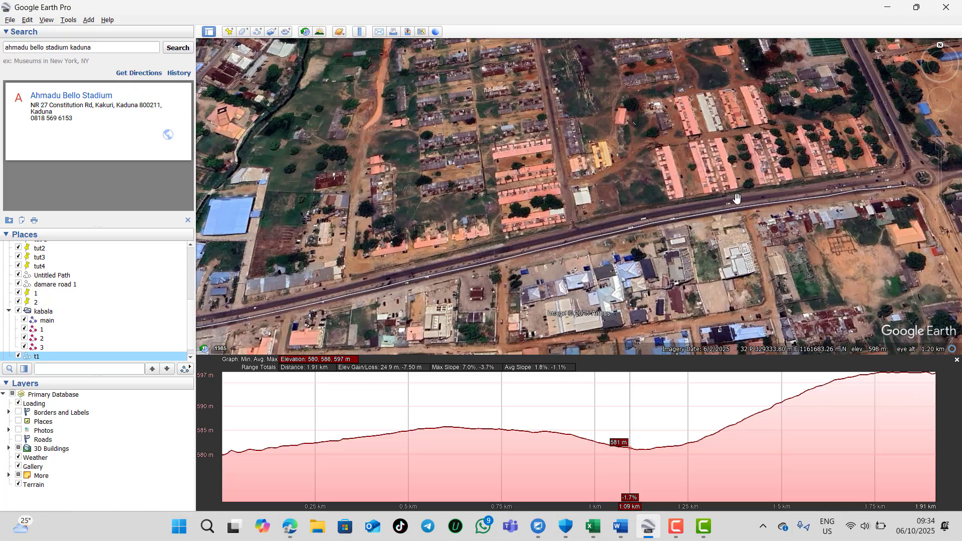
pyautogui.scroll(-2, 748, 199)
pyautogui.scroll(3, 508, 270)
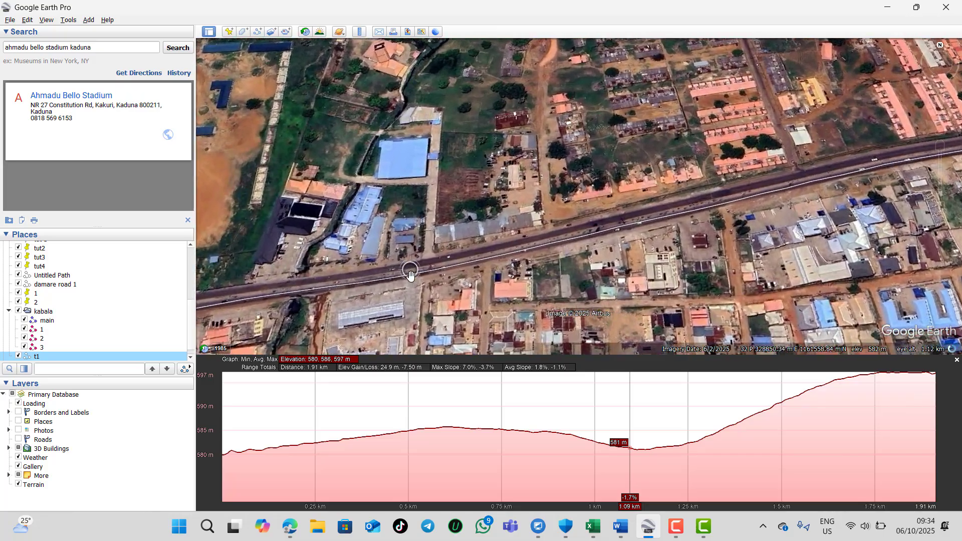
pyautogui.scroll(-3, 504, 264)
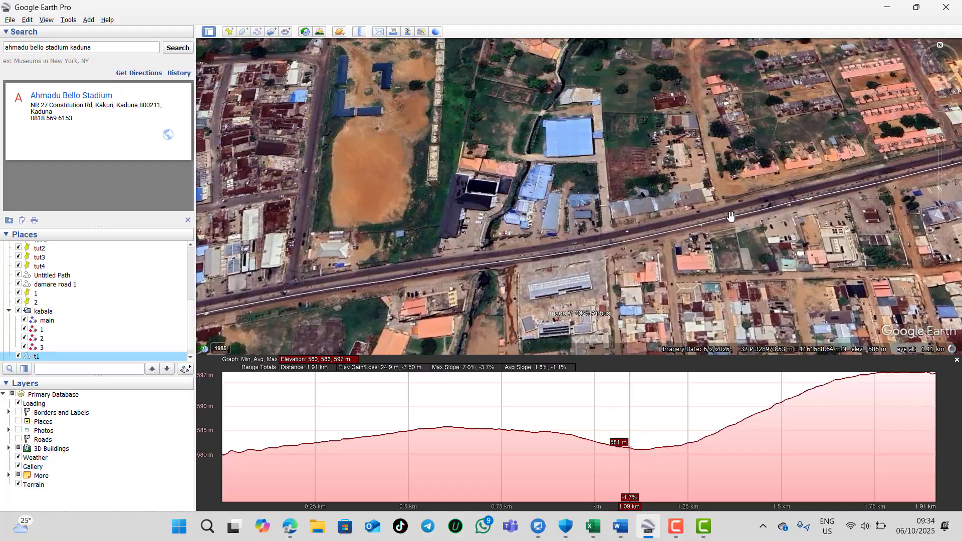
# Pan west along the road until the whole western roundabout is in view.
pyautogui.press('Left')
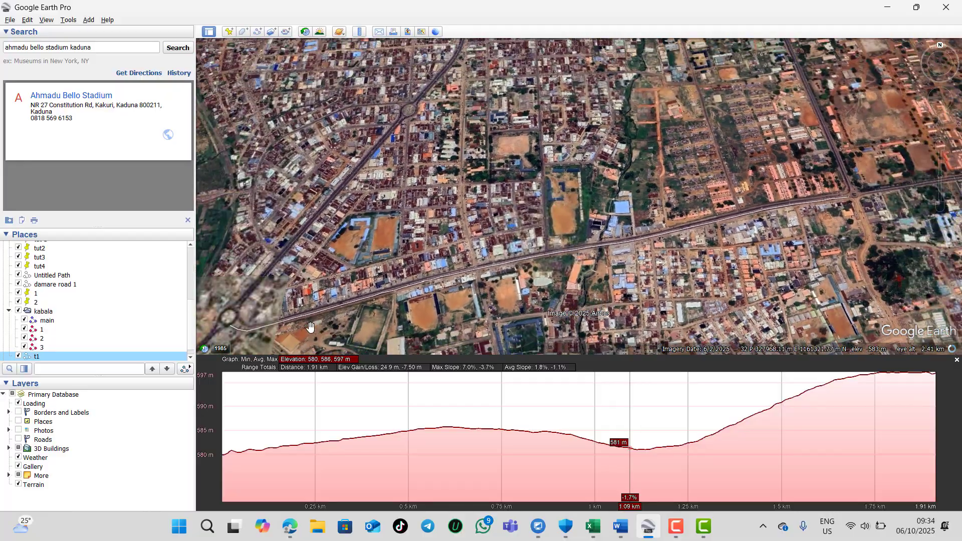
pyautogui.press('Left')
pyautogui.scroll(3, 225, 327)
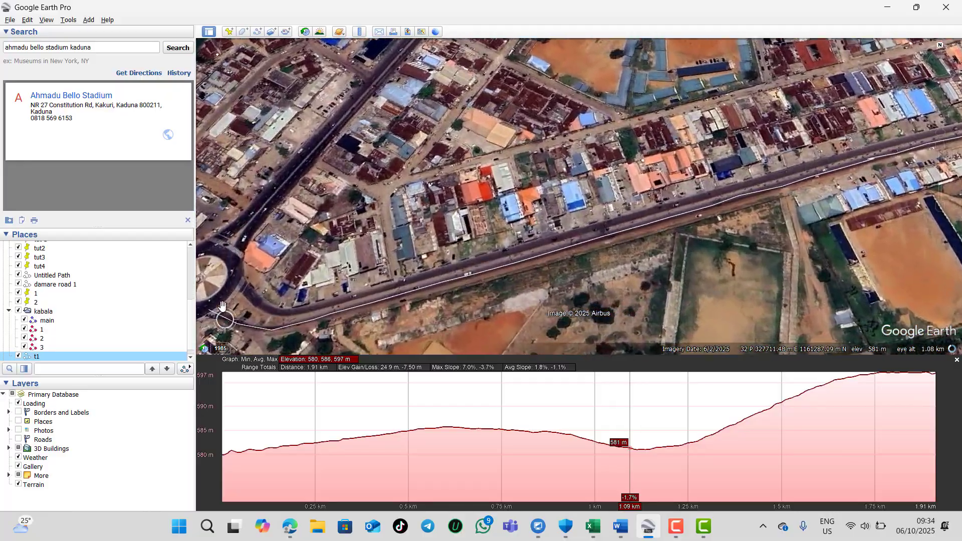
pyautogui.press('Left')
pyautogui.press('Left')
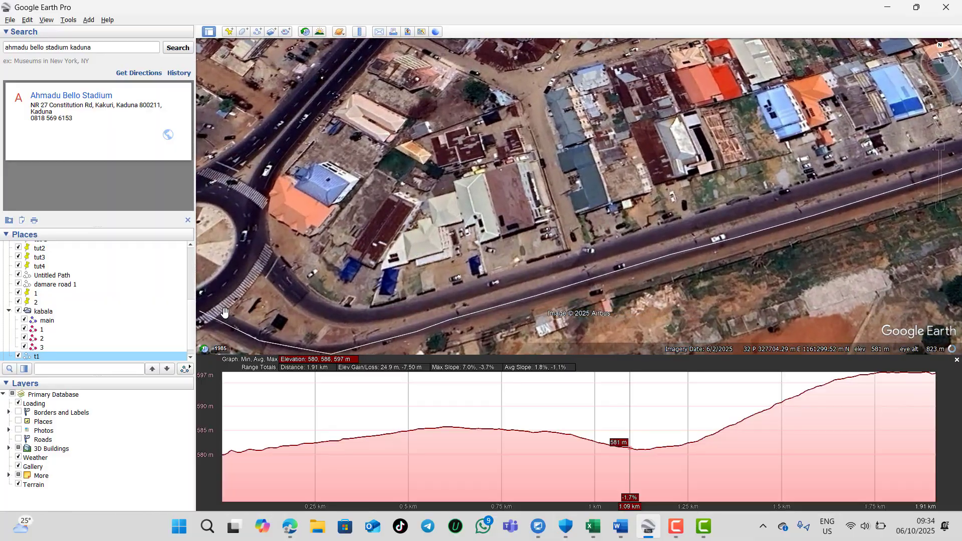
# Centre the western roundabout and its pedestrian crossings where path t1 begins.
pyautogui.press('Left')
pyautogui.press('Left')
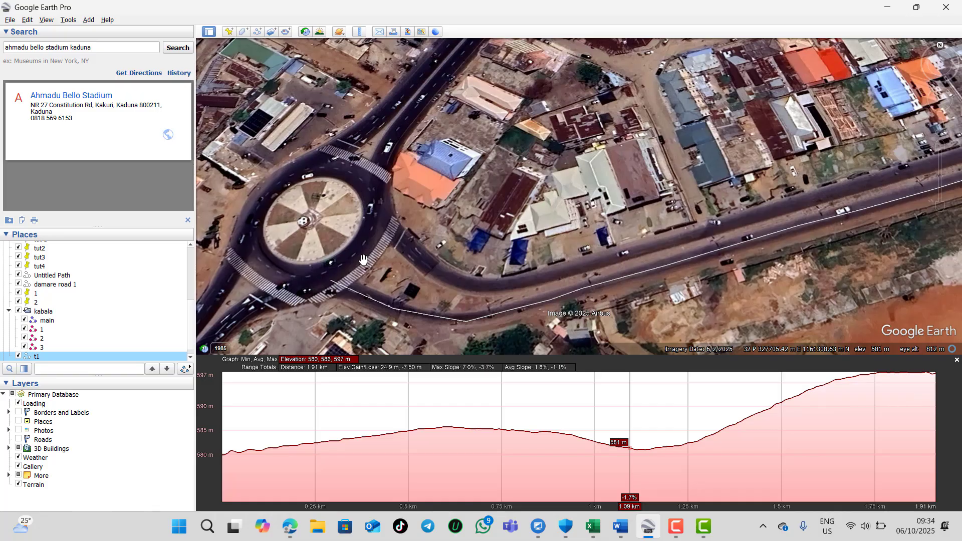
# Briefly show the Pipeline data workbook, then minimize it back to the Google Earth map.
pyautogui.moveTo(675, 537)
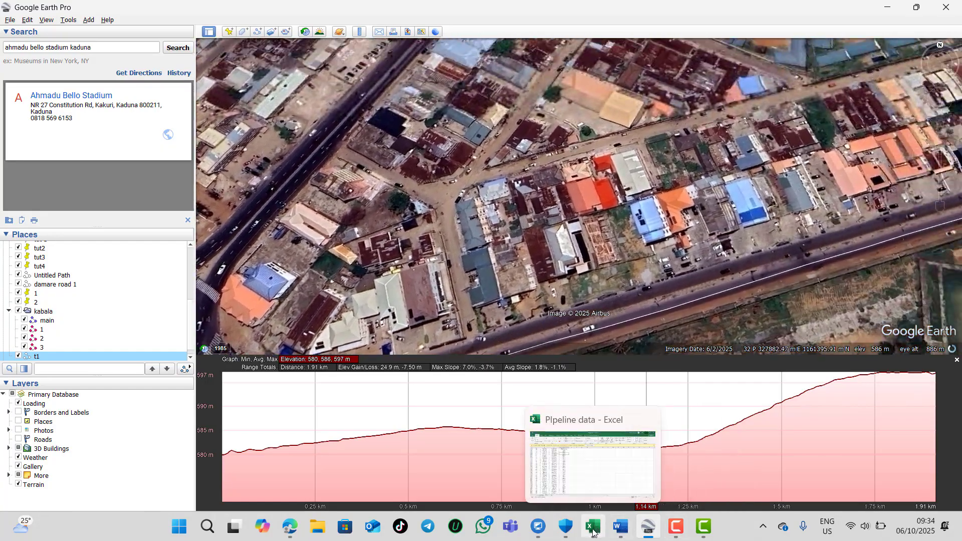
pyautogui.click(593, 533)
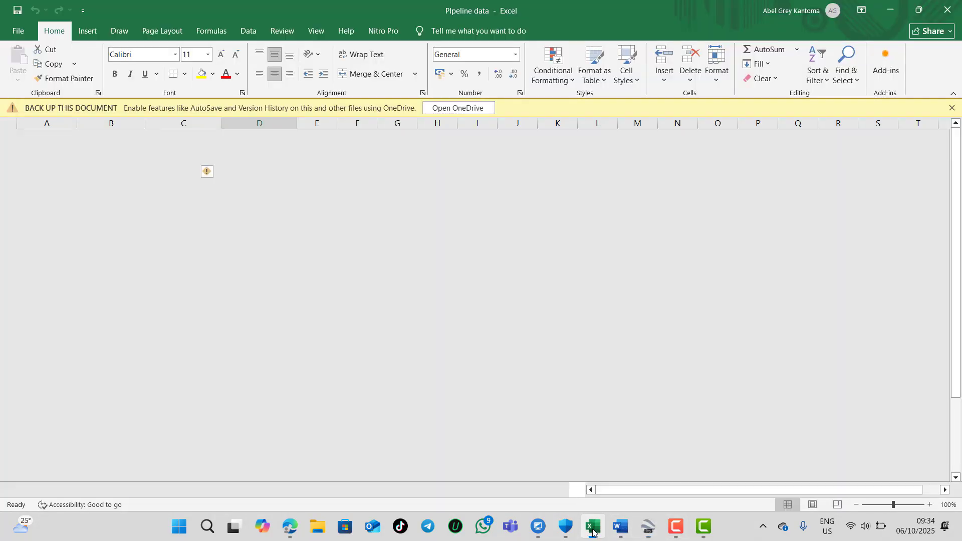
pyautogui.click(592, 532)
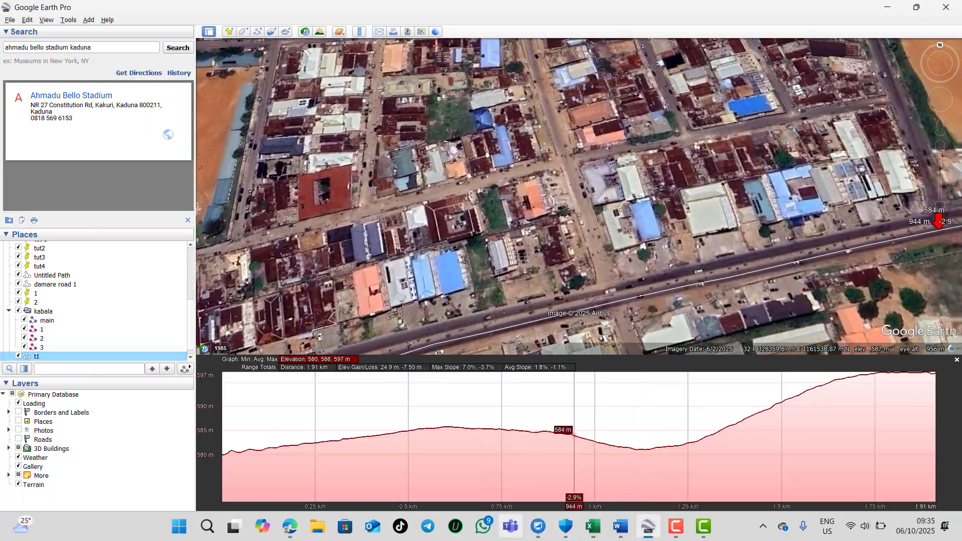
pyautogui.moveTo(563, 535)
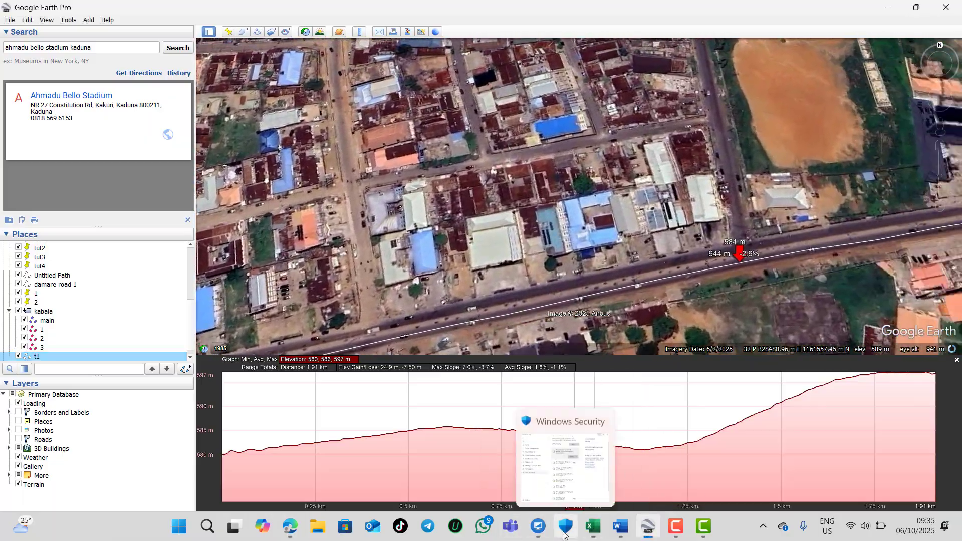